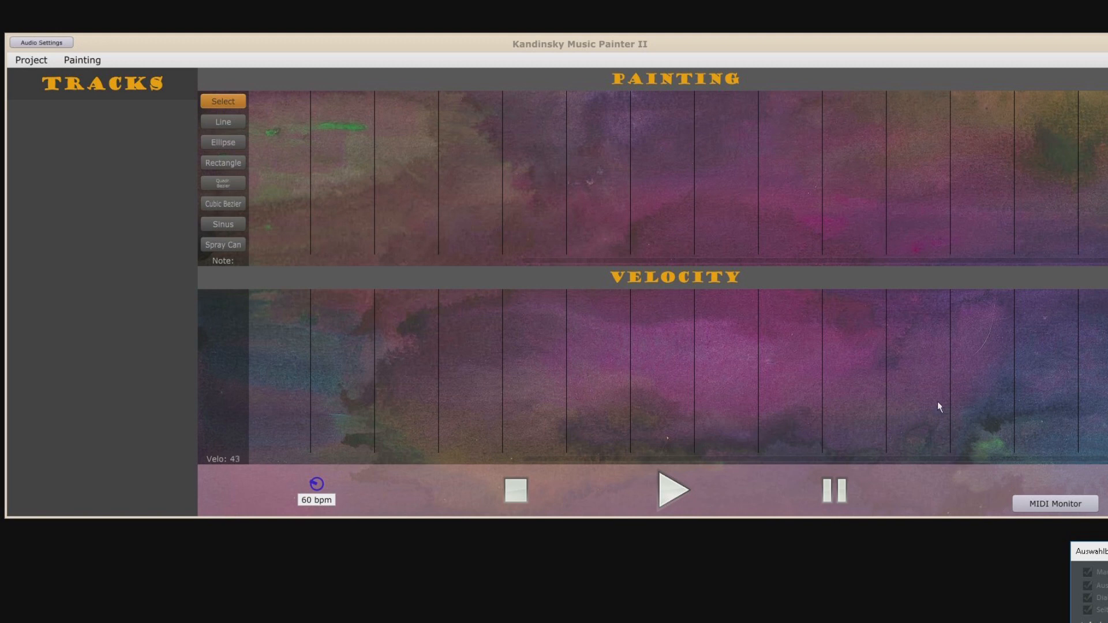
Review the audio settings and the project settings, including the note choices for tonality
left_click(45, 42)
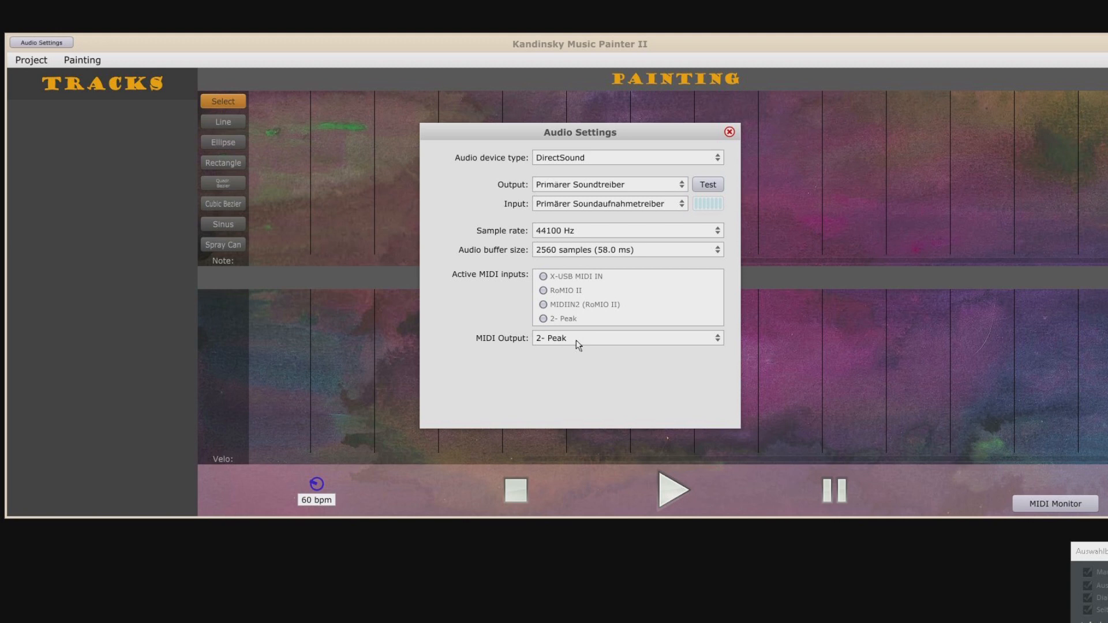
left_click(730, 132)
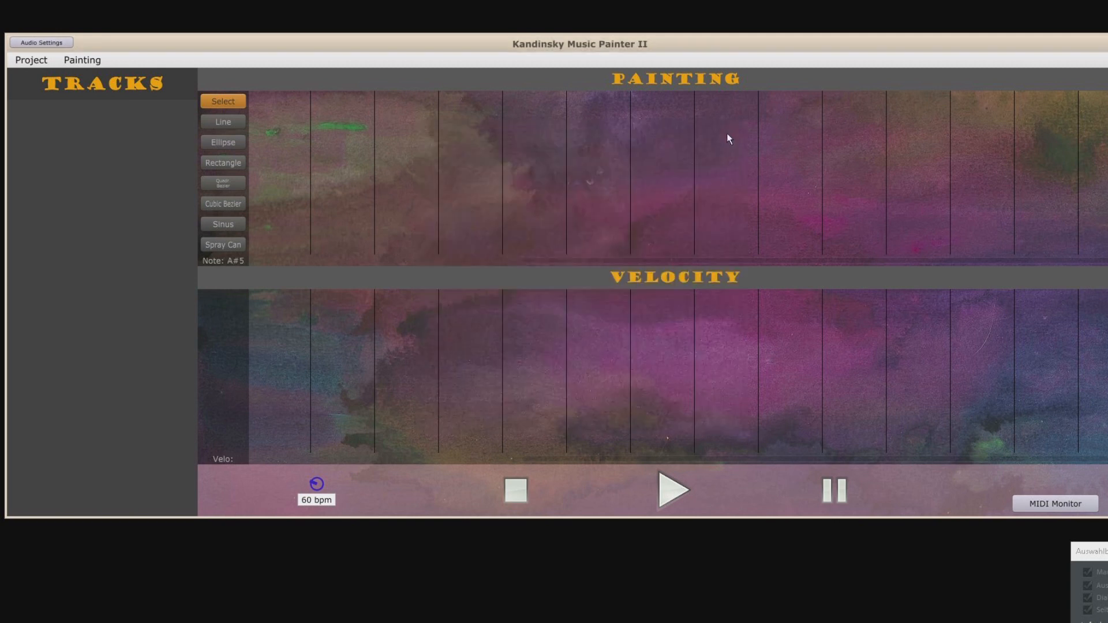
left_click(31, 60)
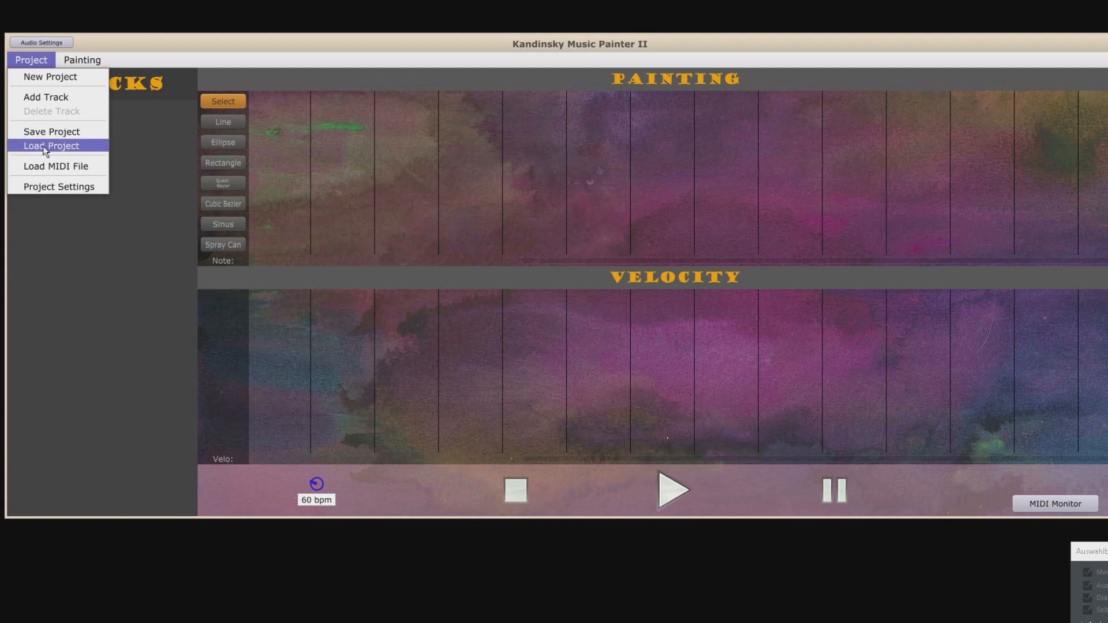
left_click(58, 188)
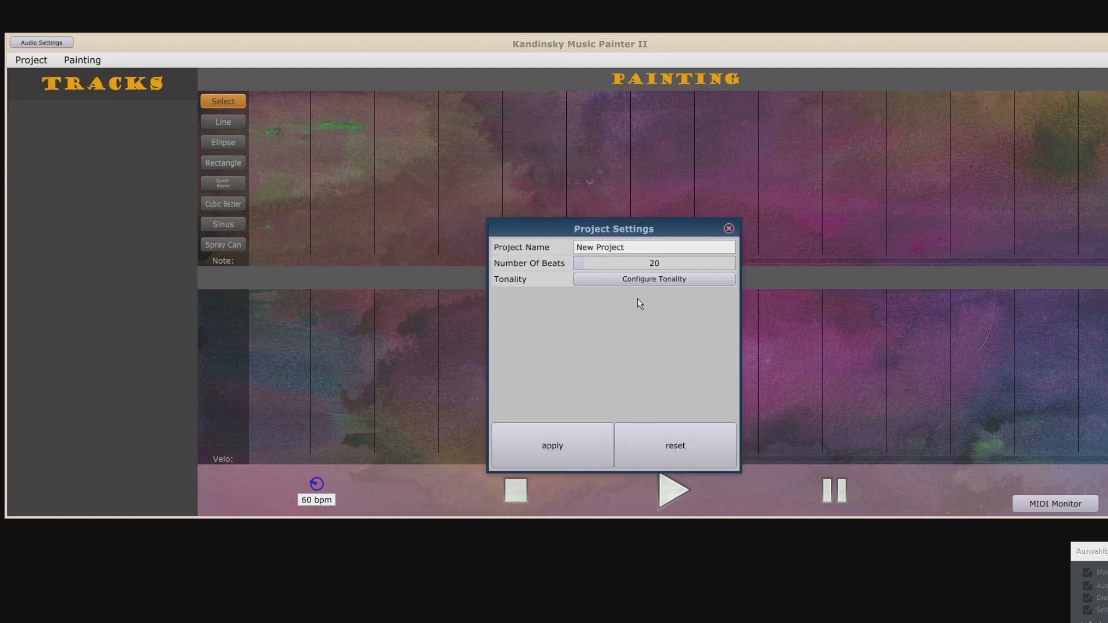
left_click(644, 278)
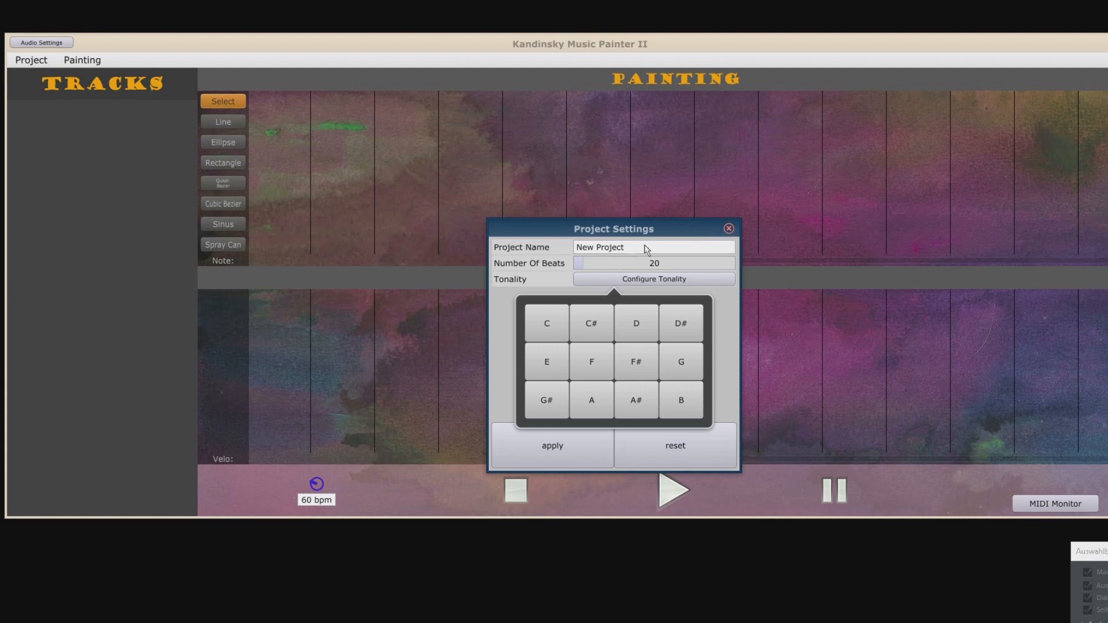
left_click(729, 228)
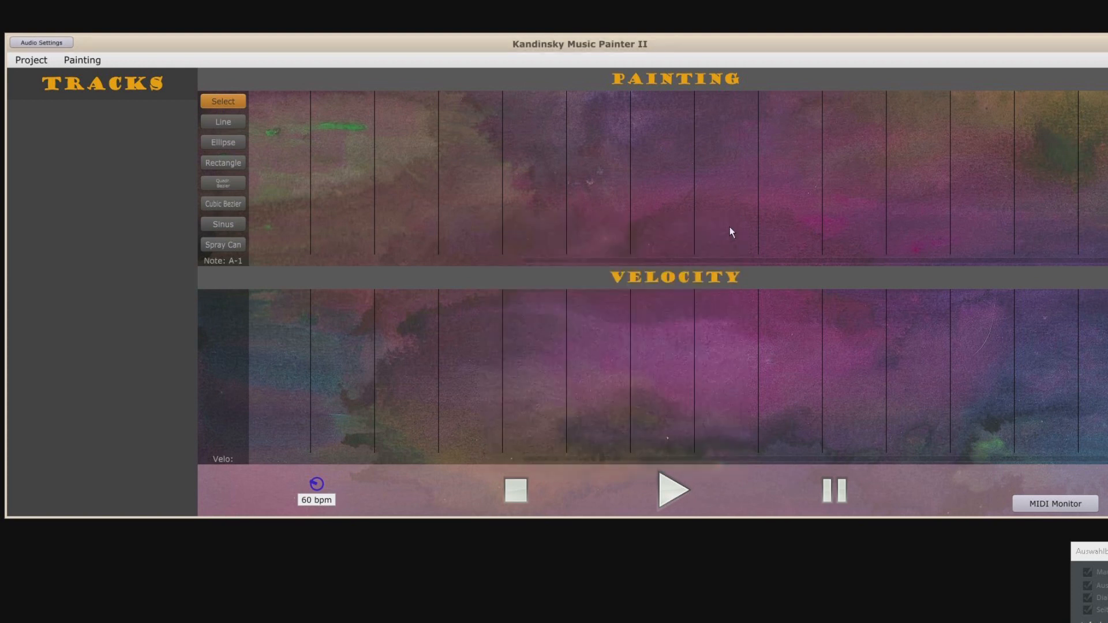
left_click(91, 68)
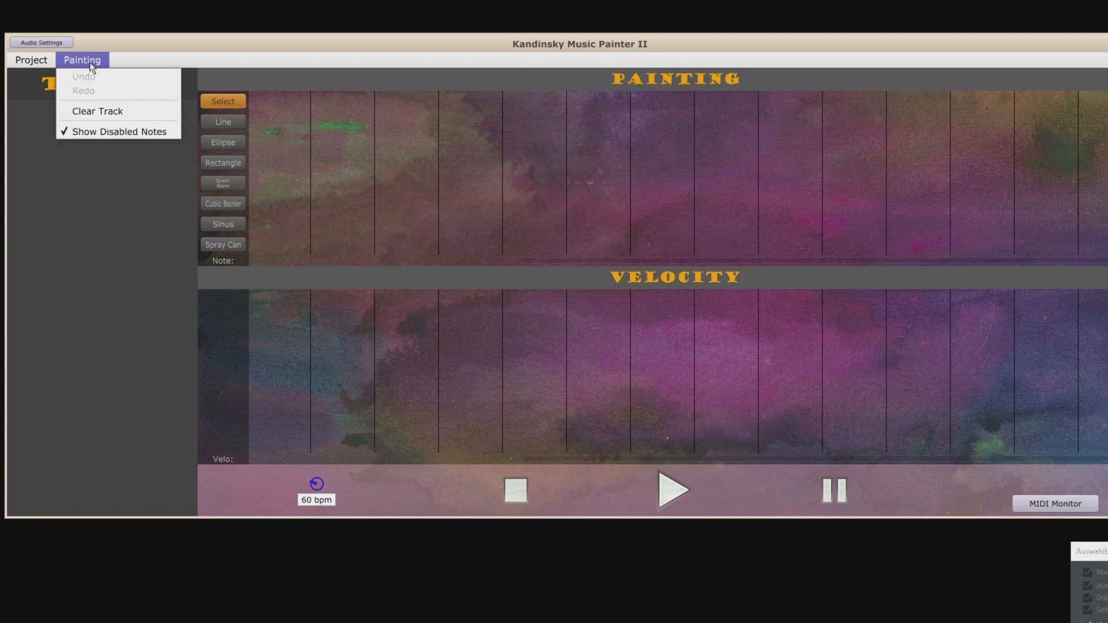
left_click(81, 187)
Add a new track and draw a V-shaped line near the start of the painting area
left_click(39, 65)
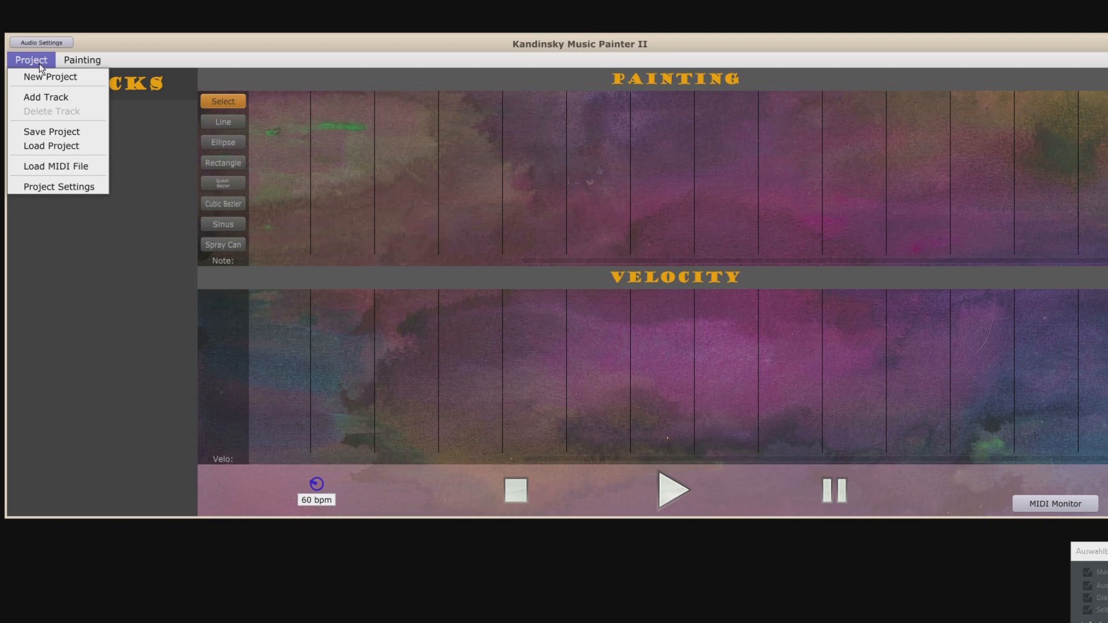
left_click(51, 98)
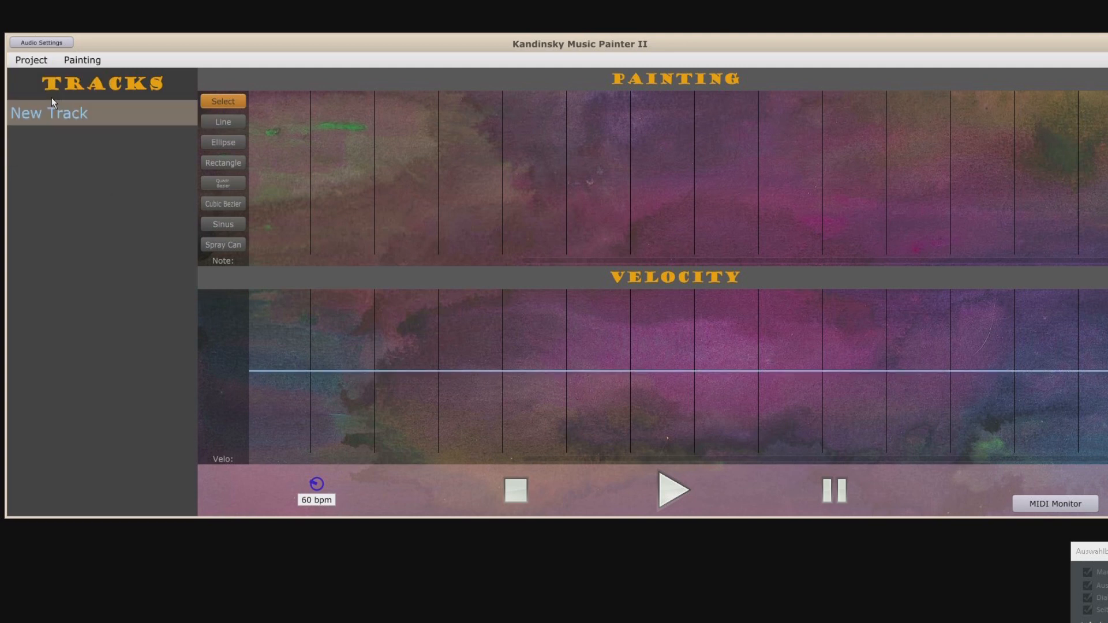
left_click(234, 122)
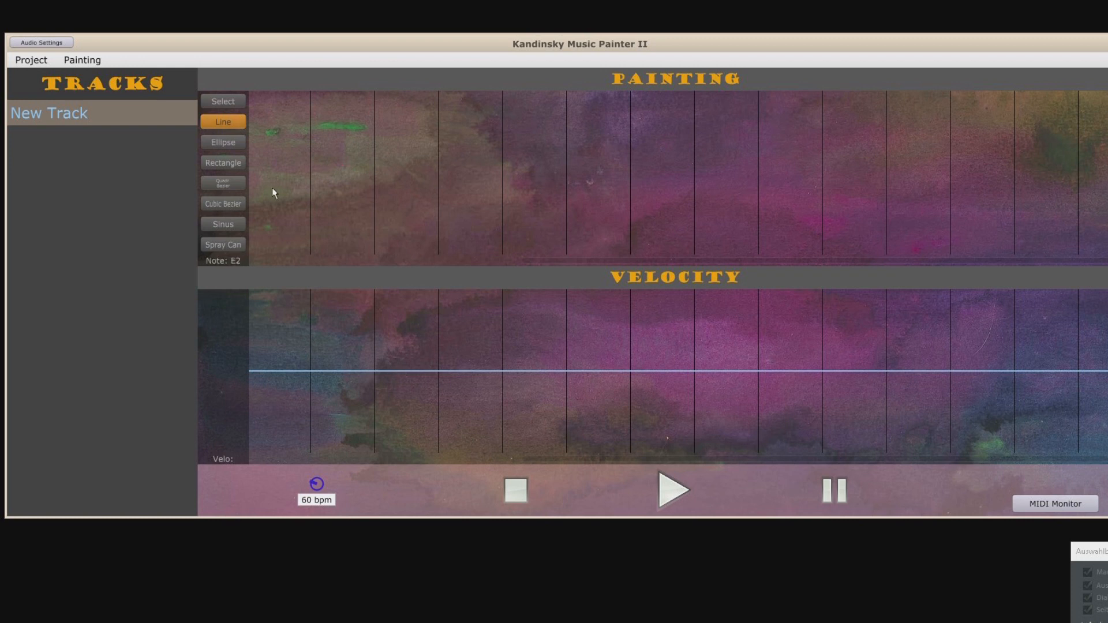
left_click_drag(267, 192, 270, 199)
left_click(270, 199)
left_click(251, 156)
Play back the V-shaped line, stop playback, and move the line to a lower pitch near the start
left_click(671, 495)
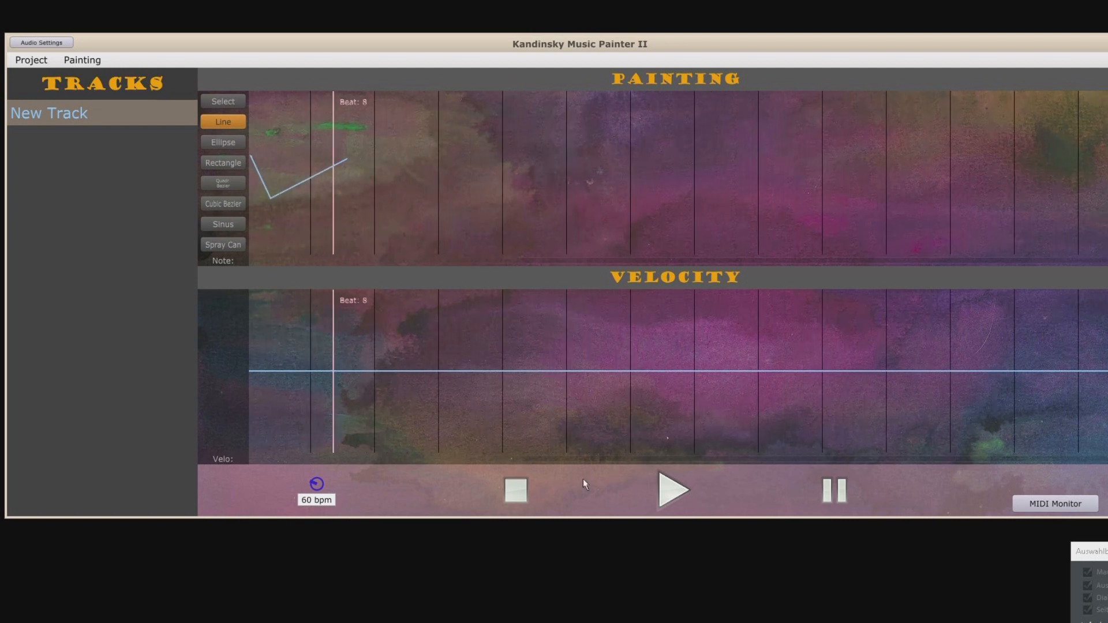
left_click(517, 490)
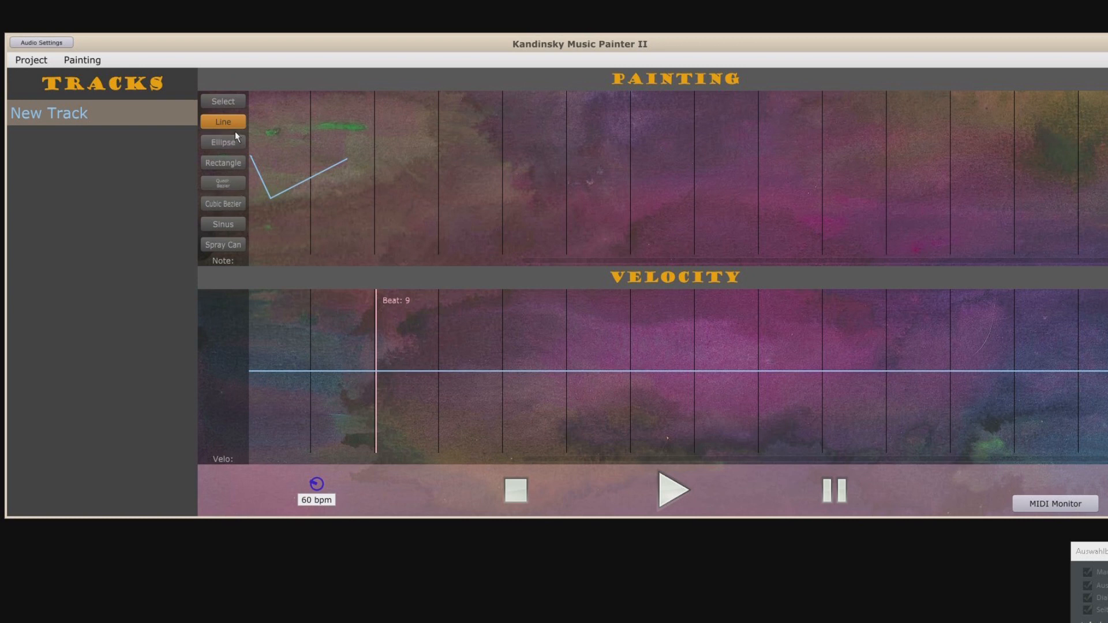
left_click(232, 104)
left_click_drag(296, 177, 317, 184)
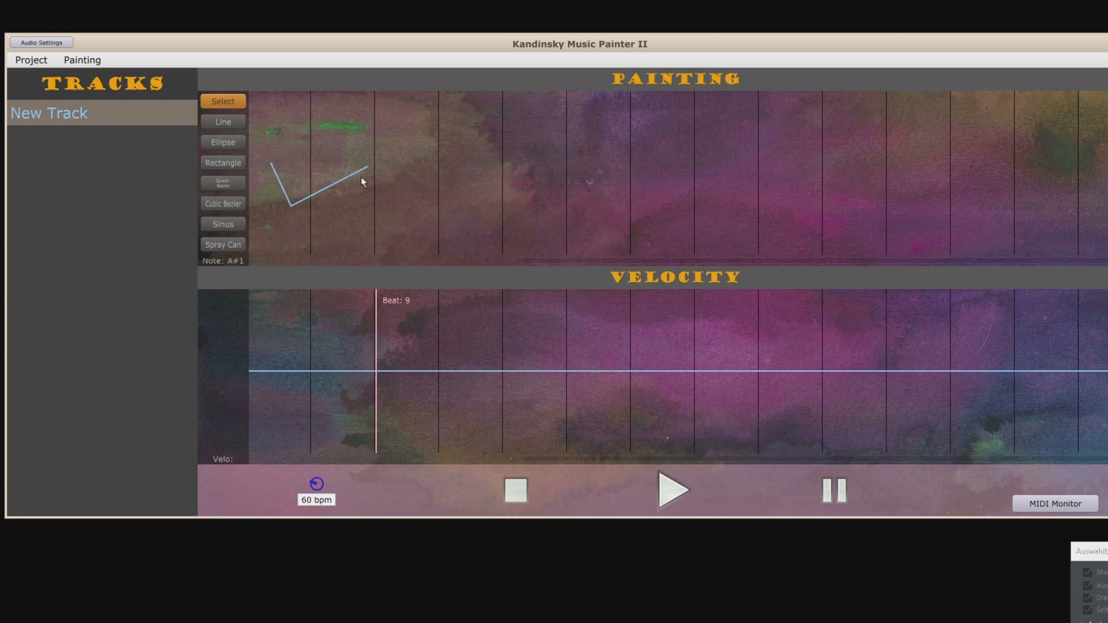
mouse_move(312, 194)
left_mouse_down()
mouse_move(263, 202)
mouse_move(295, 198)
left_mouse_up()
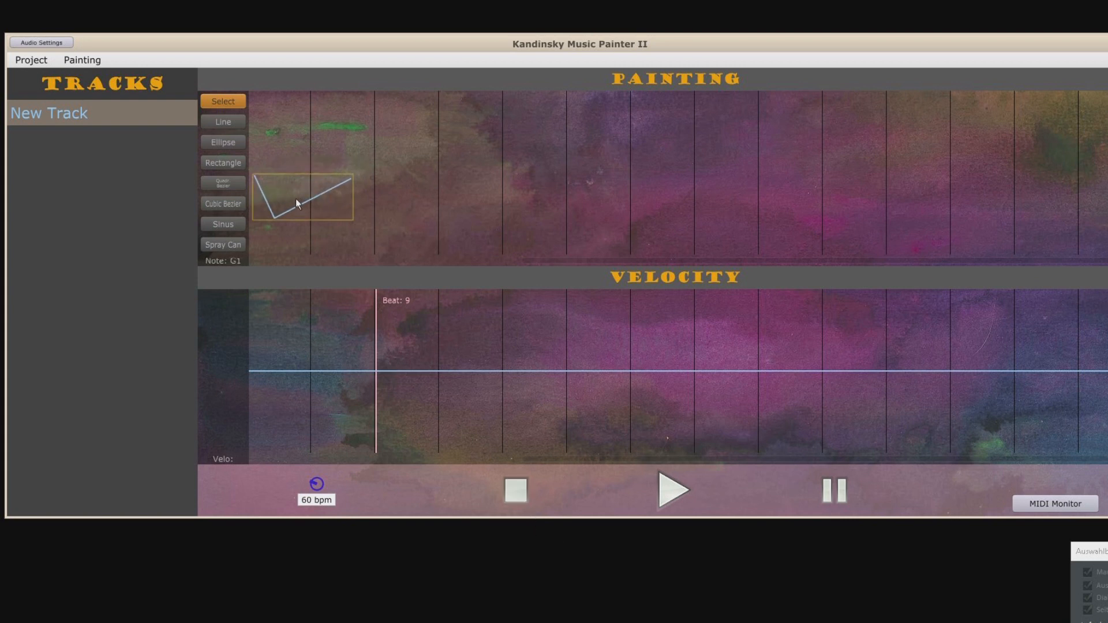
Draw a wide ellipse after the V-shaped line and a nearly square rectangle after the ellipse
left_click(227, 145)
left_click_drag(379, 132, 467, 177)
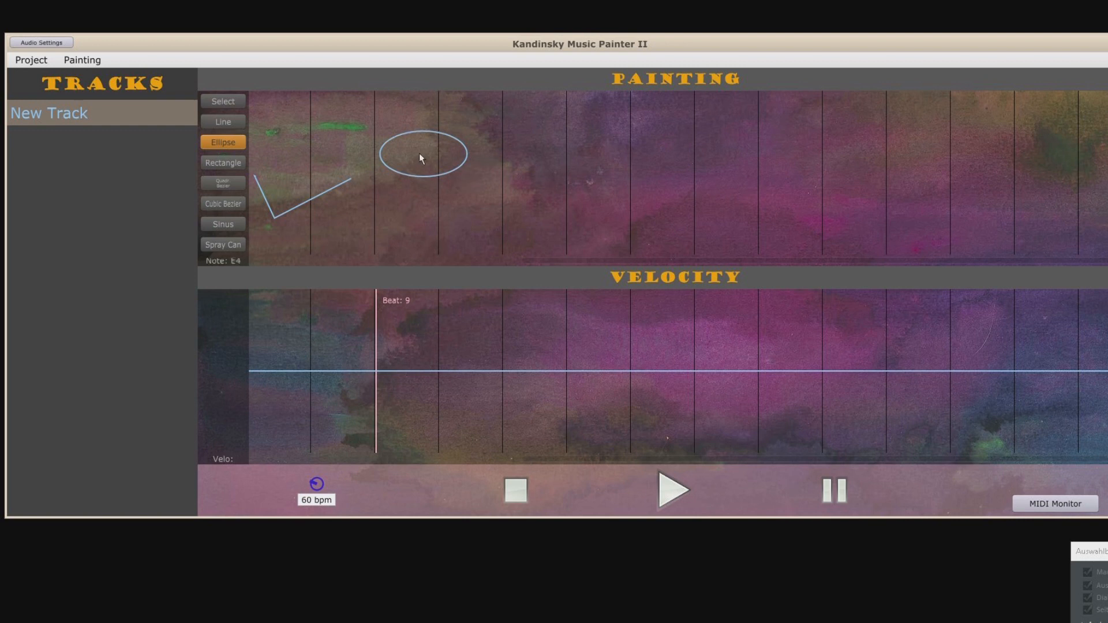
left_click(227, 161)
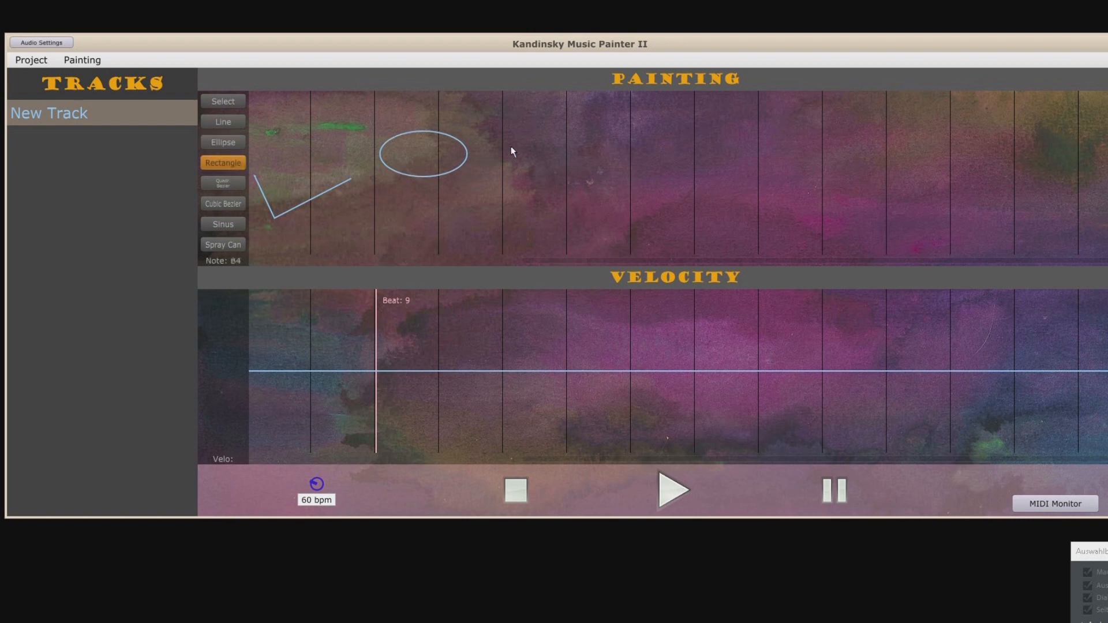
left_click_drag(512, 121, 572, 177)
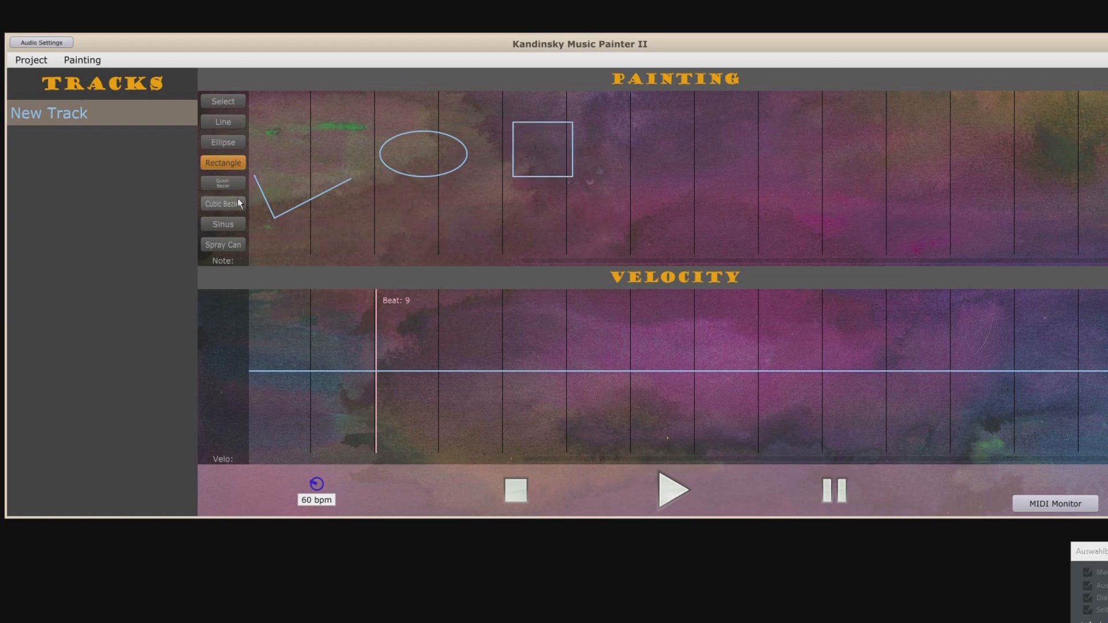
Draw a wavy descending quad Bezier curve after the rectangle and a looping cubic Bezier curve further along the timeline
left_click(231, 184)
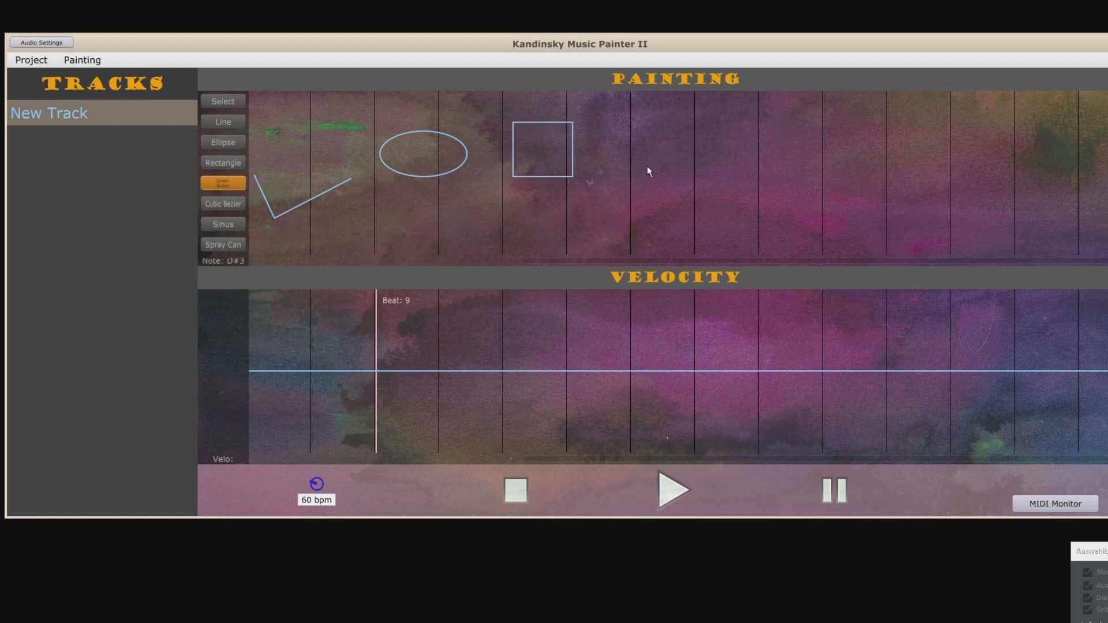
mouse_move(608, 155)
left_mouse_down()
mouse_move(664, 112)
mouse_move(694, 165)
mouse_move(746, 170)
mouse_move(835, 212)
left_mouse_up()
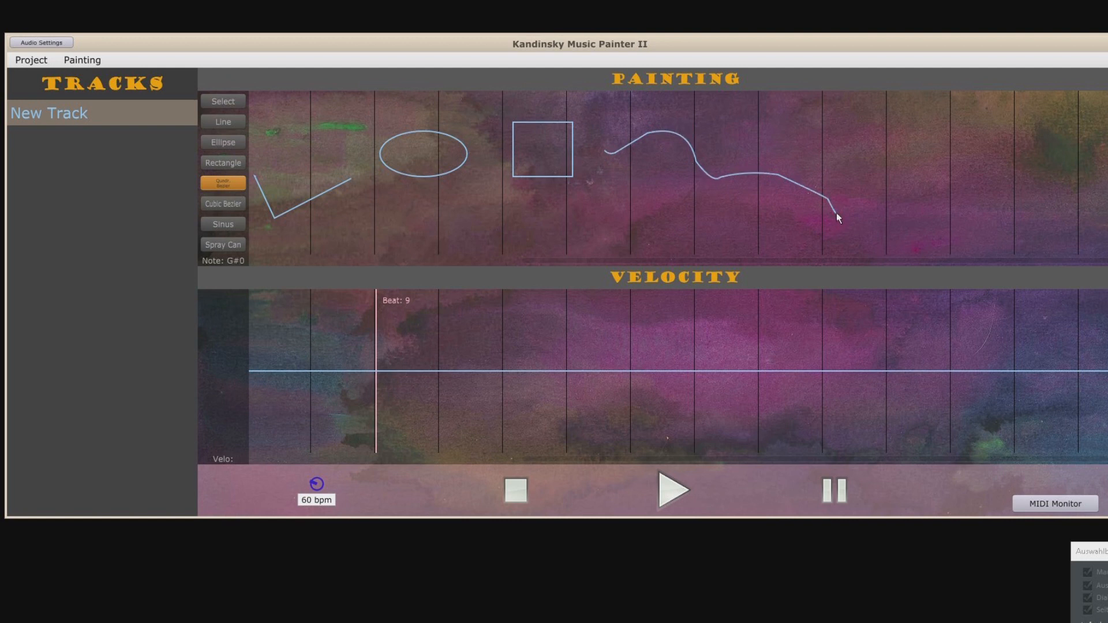
left_click(235, 203)
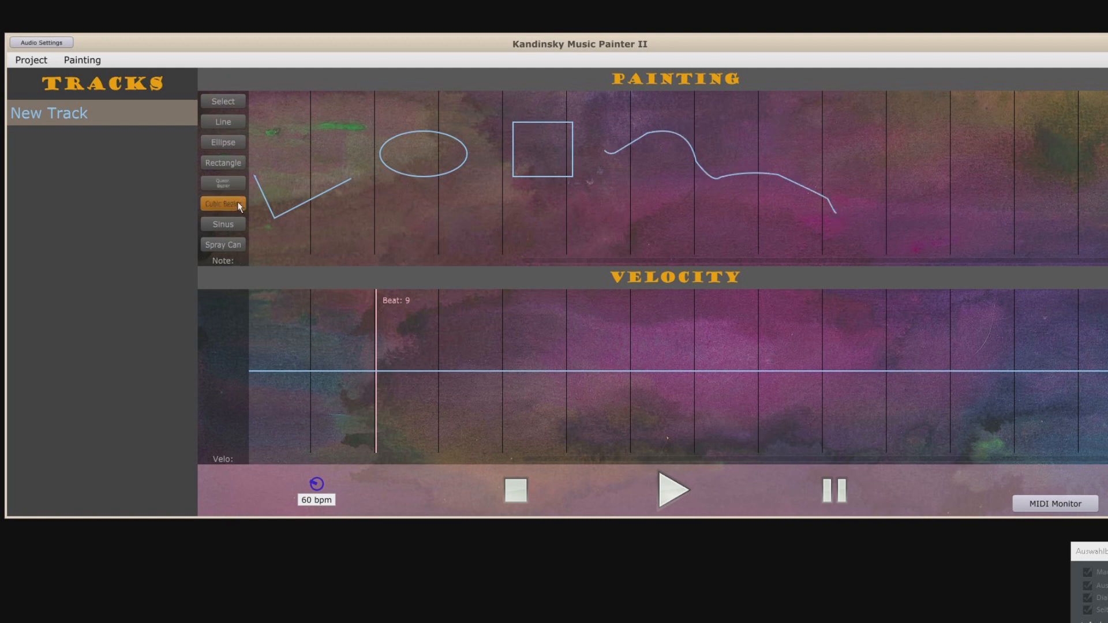
left_click(913, 170)
left_click(957, 136)
left_click(981, 209)
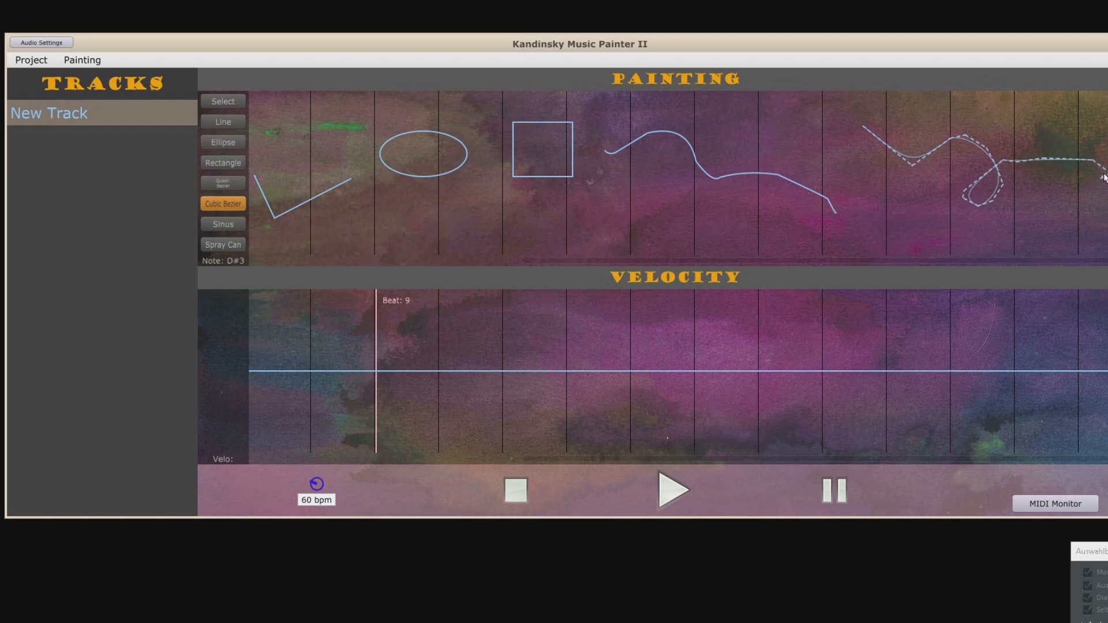
left_click(1103, 176)
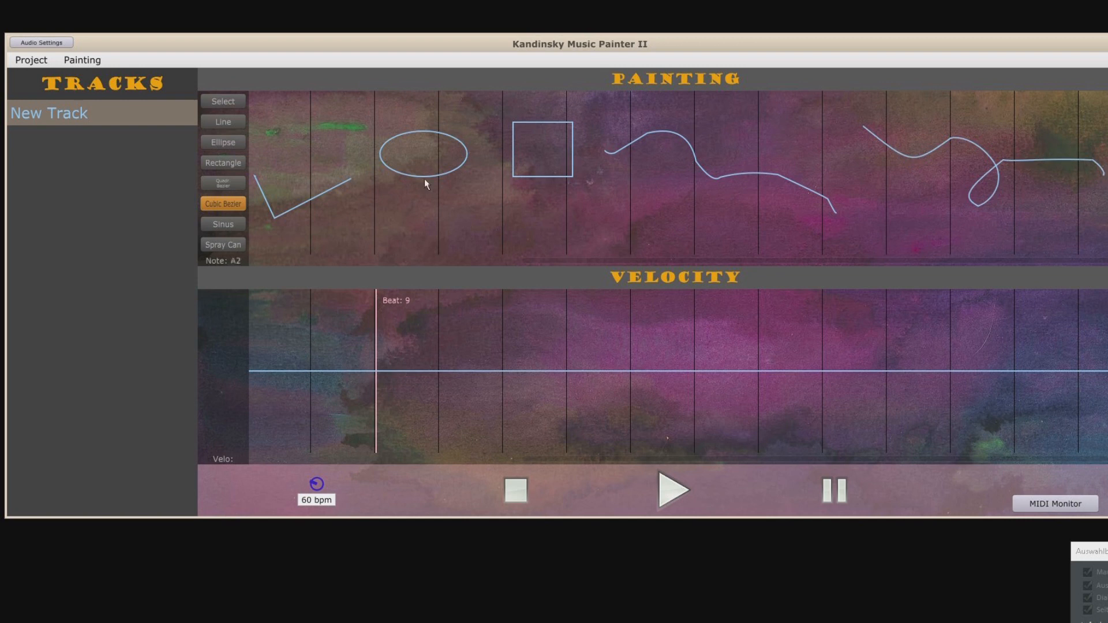
Draw a sinus wave above the quad Bezier curve and scatter Spray Can notes across the painting
left_click(217, 224)
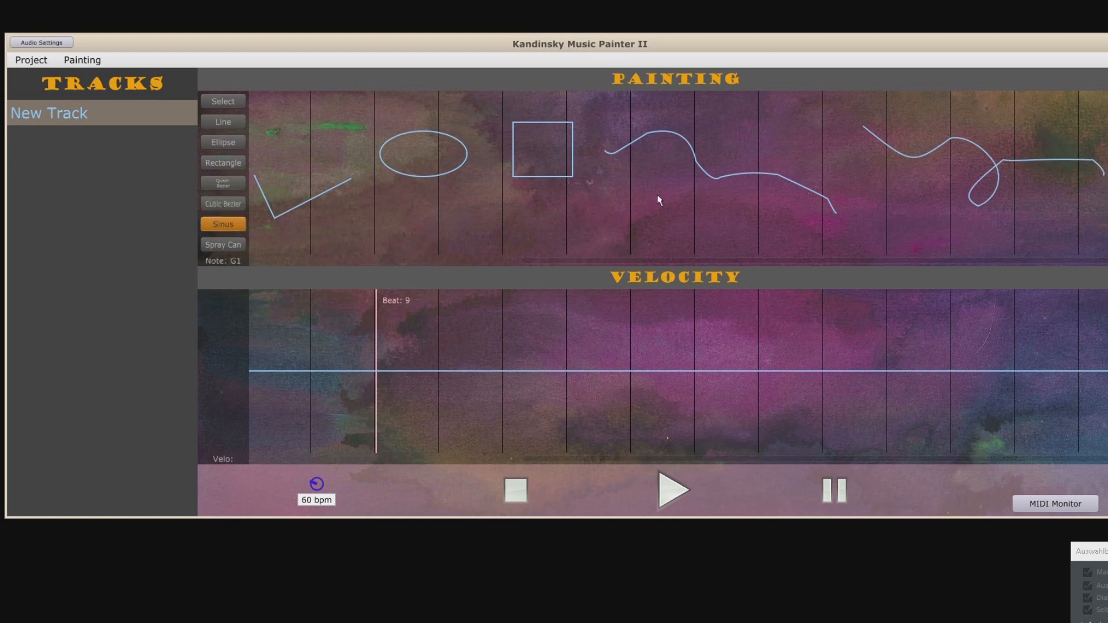
left_click_drag(704, 122, 808, 123)
left_click(228, 244)
left_click_drag(289, 123, 467, 209)
mouse_move(502, 140)
left_mouse_down()
mouse_move(720, 226)
mouse_move(894, 155)
mouse_move(999, 143)
mouse_move(944, 154)
left_mouse_up()
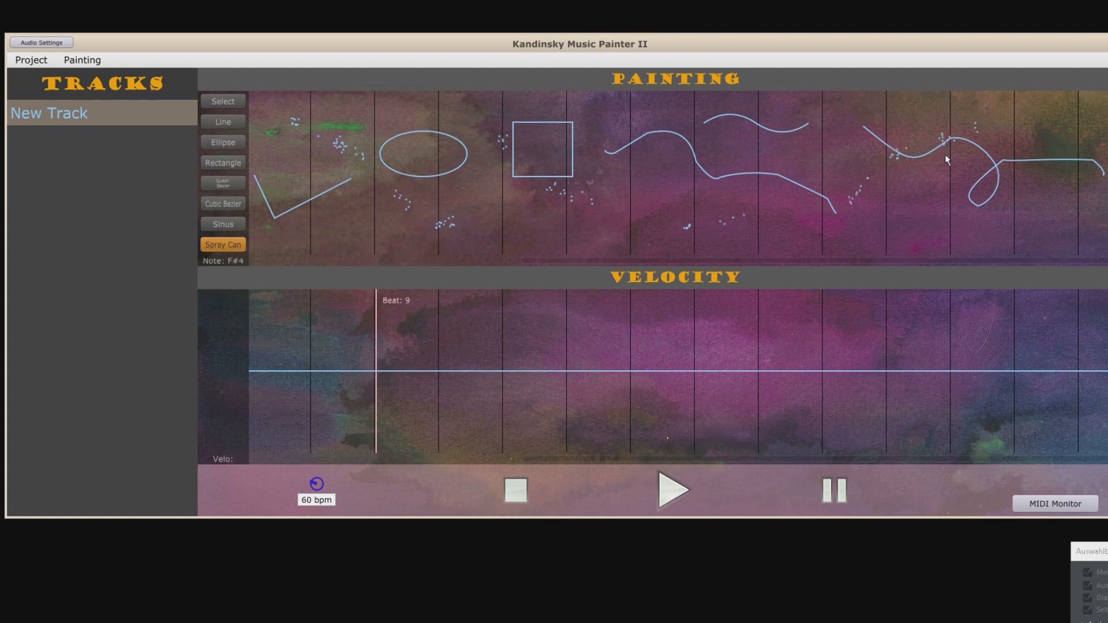
Shape the track's velocity line with nine points that rise and fall, and play the painting back until stopped
left_click(344, 368)
left_click(416, 332)
left_click(484, 354)
left_click(509, 356)
left_click(560, 361)
left_click(602, 316)
left_click(655, 312)
left_click(703, 339)
left_click(795, 353)
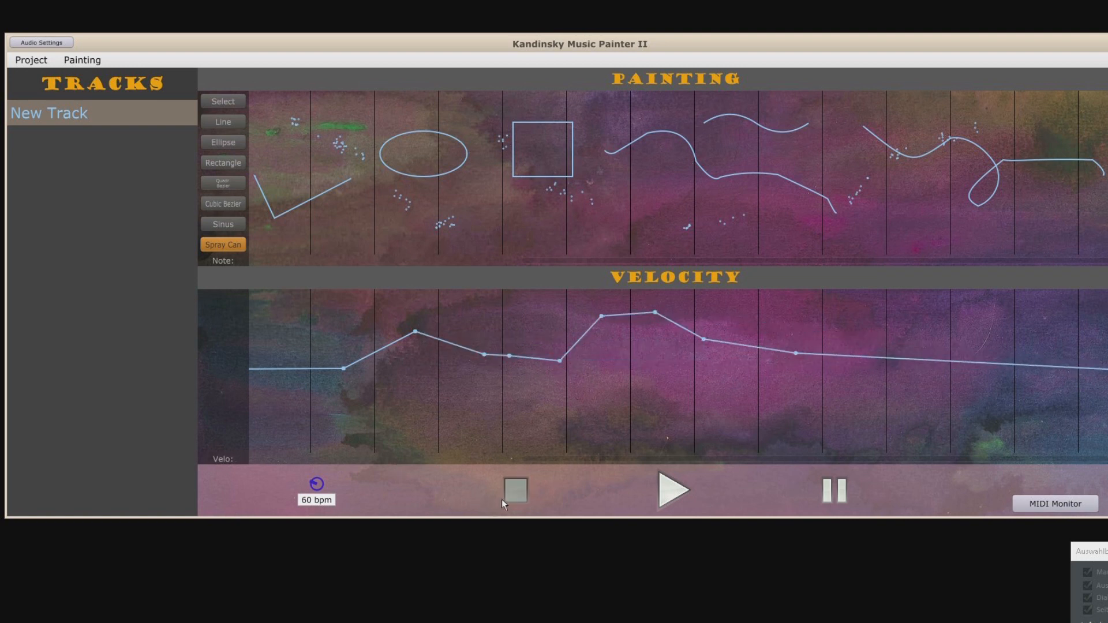
left_click(662, 491)
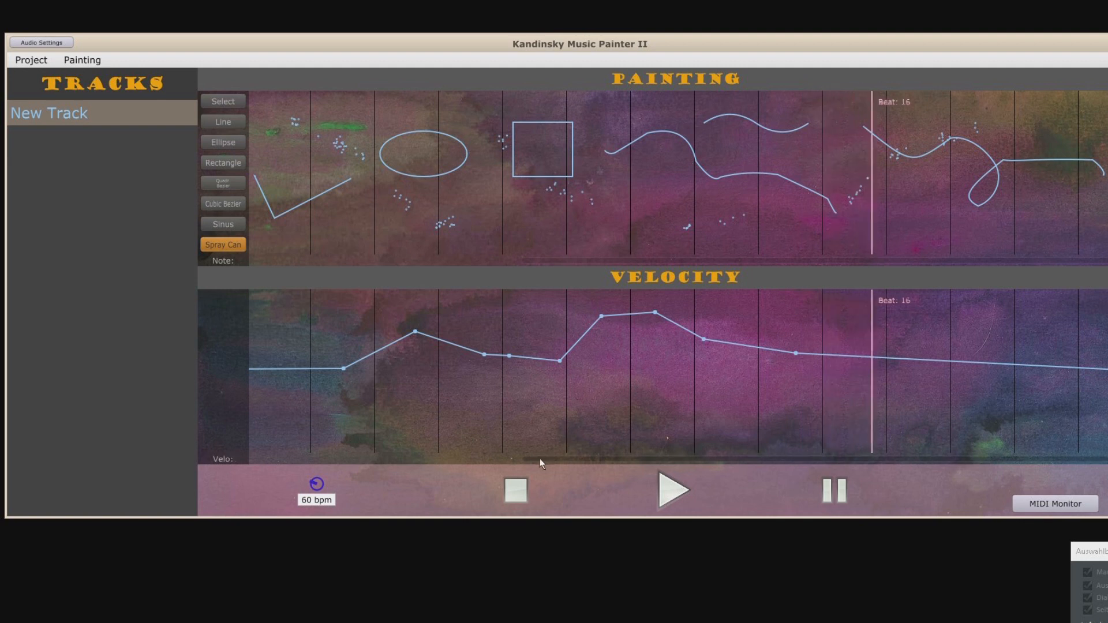
left_click(519, 492)
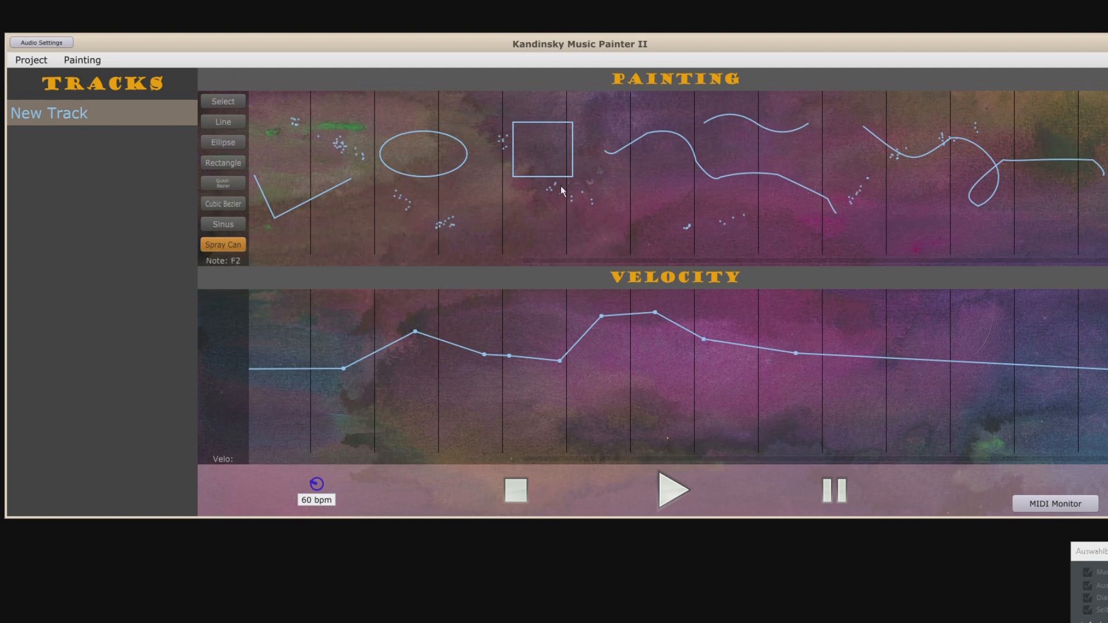
Rearrange the rectangle, ellipse, V-shaped line, Bezier curves and sinus wave closer together in time, and play the new arrangement back
left_click(232, 104)
mouse_move(423, 151)
left_mouse_down()
mouse_move(476, 150)
mouse_move(397, 196)
left_mouse_up()
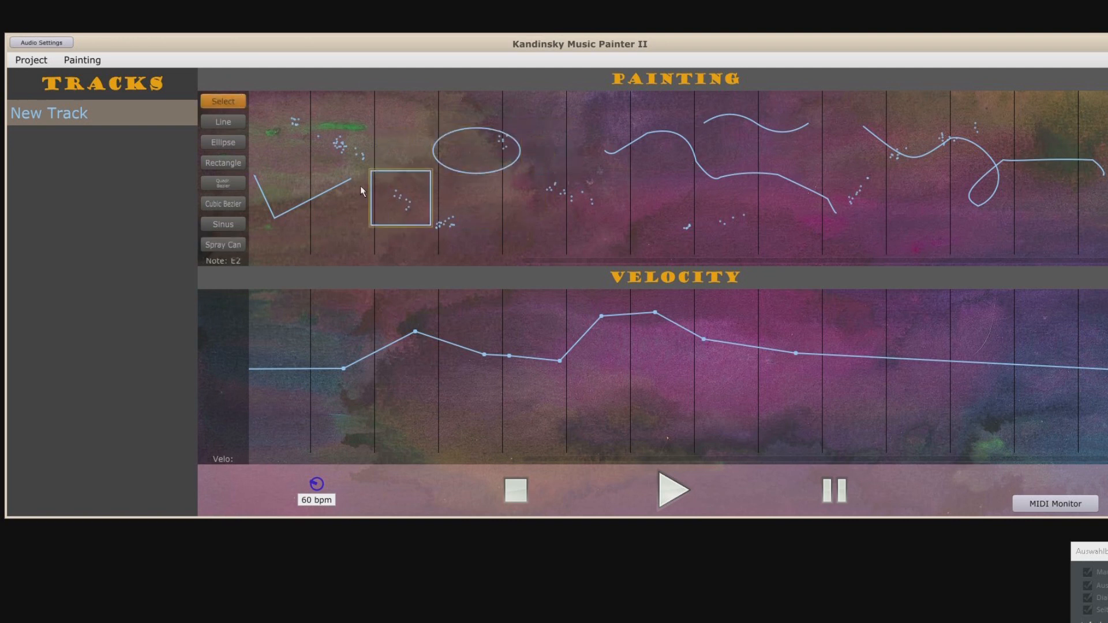
left_click_drag(307, 202, 344, 160)
left_click_drag(695, 157, 600, 189)
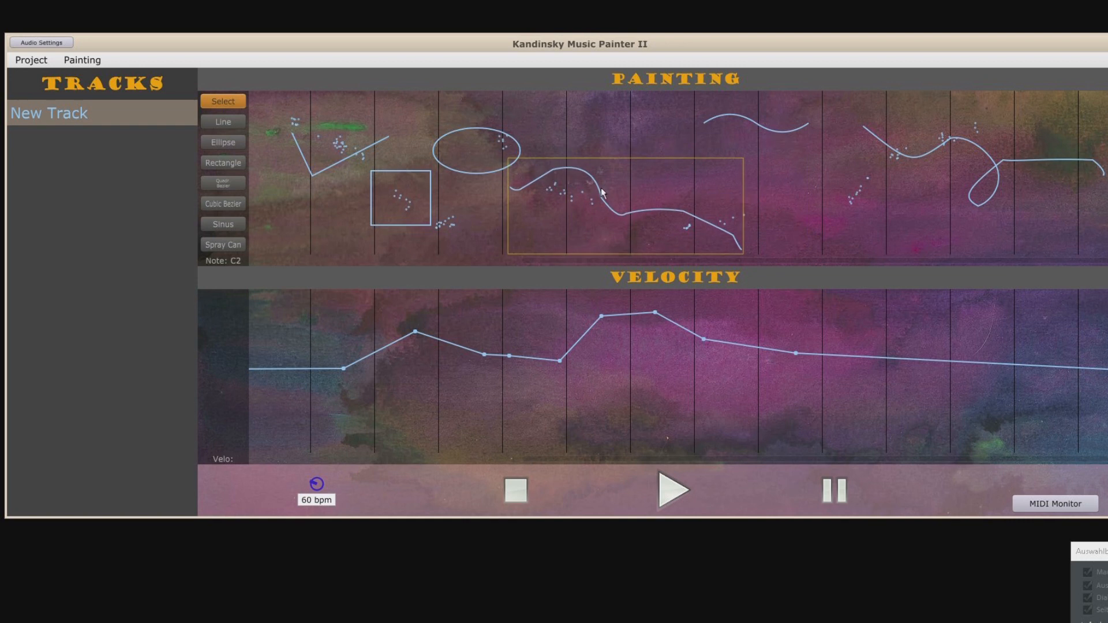
left_click_drag(734, 122, 614, 120)
left_click_drag(920, 154, 710, 179)
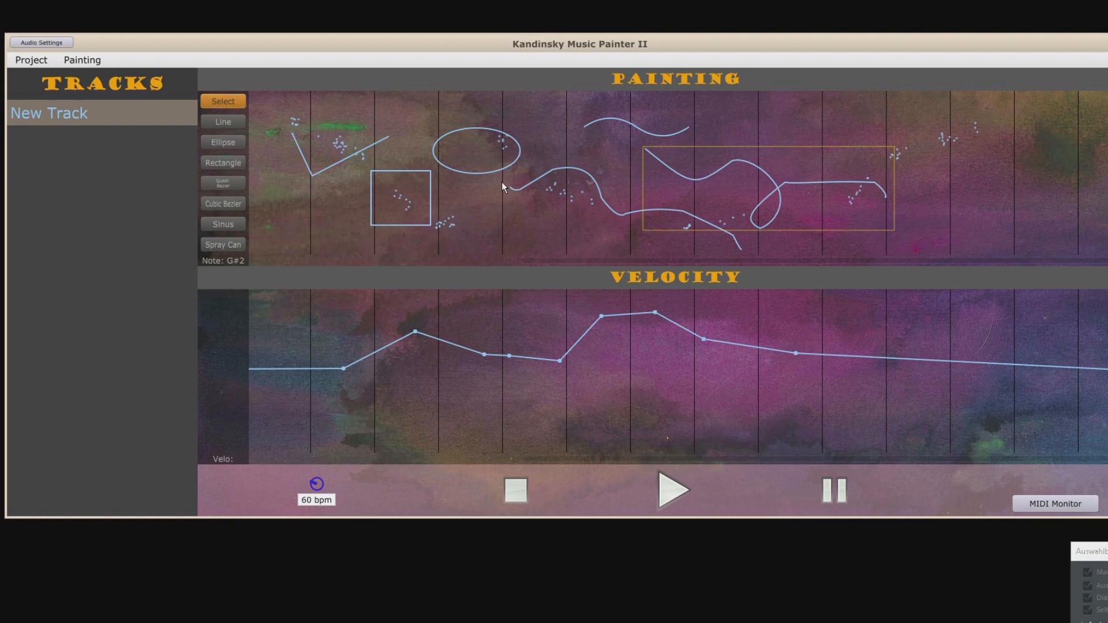
left_click(483, 226)
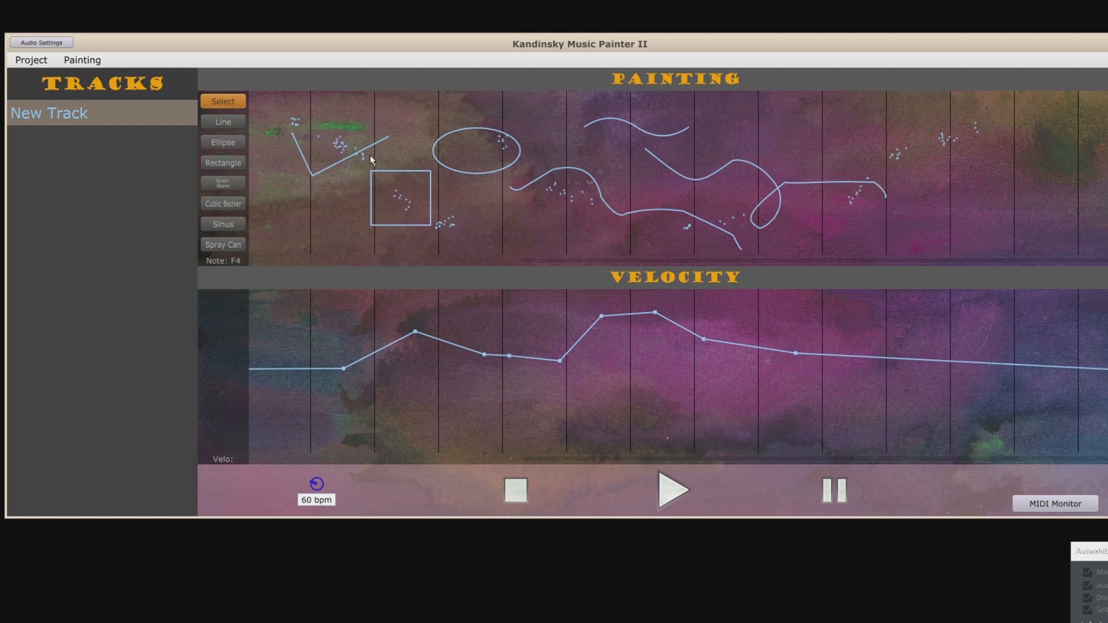
left_click(672, 490)
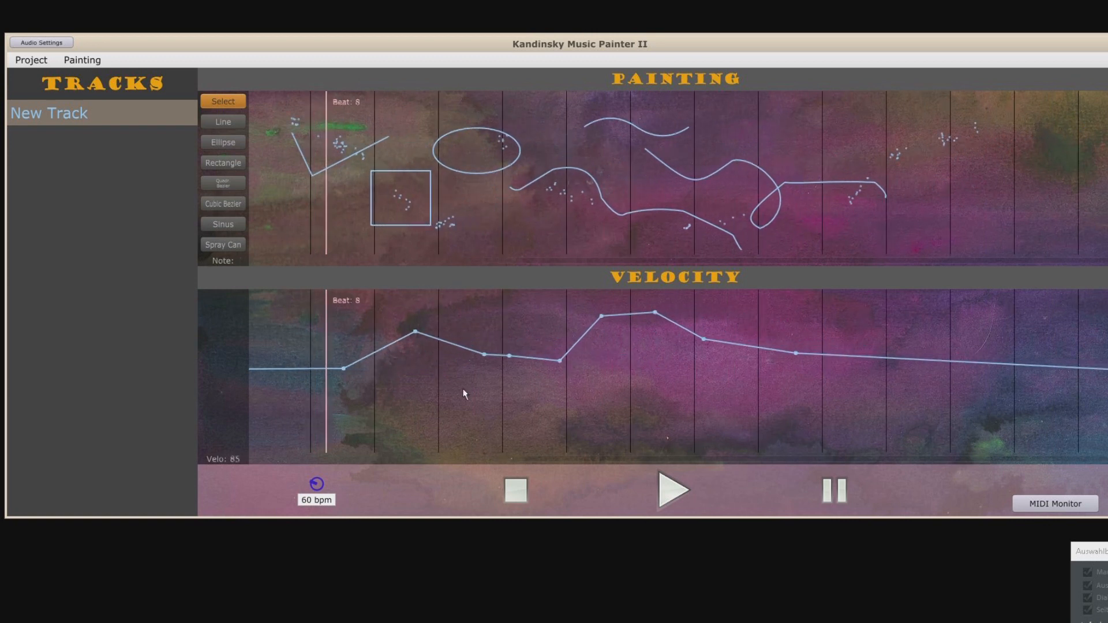
left_click(515, 490)
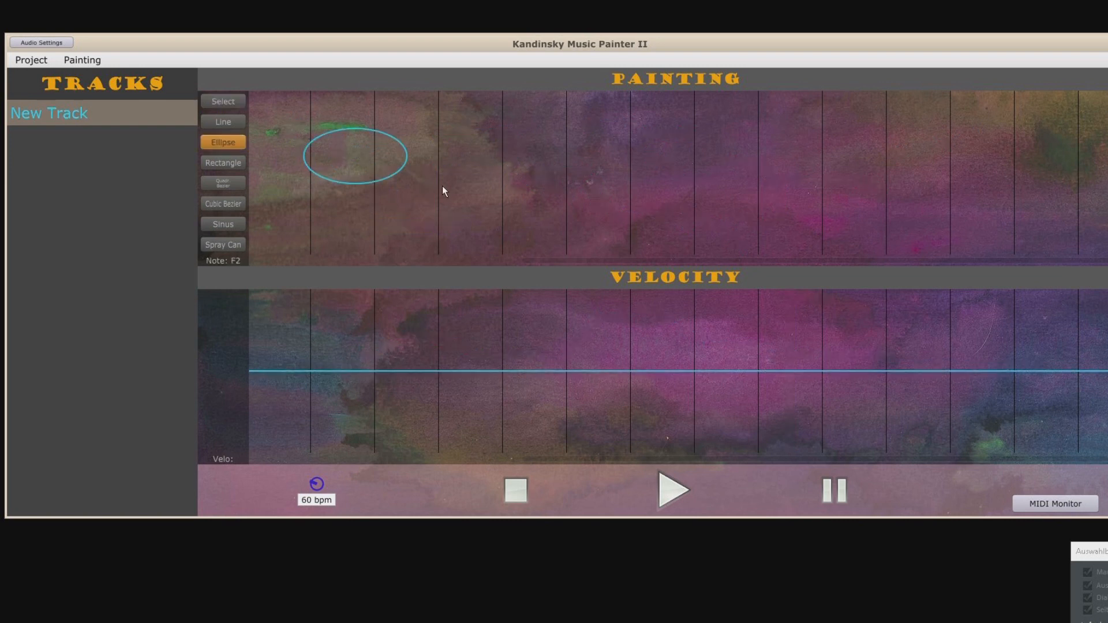
Draw two more ellipses after the first and move them earlier so that the three overlap in a chain
left_click_drag(456, 140, 563, 170)
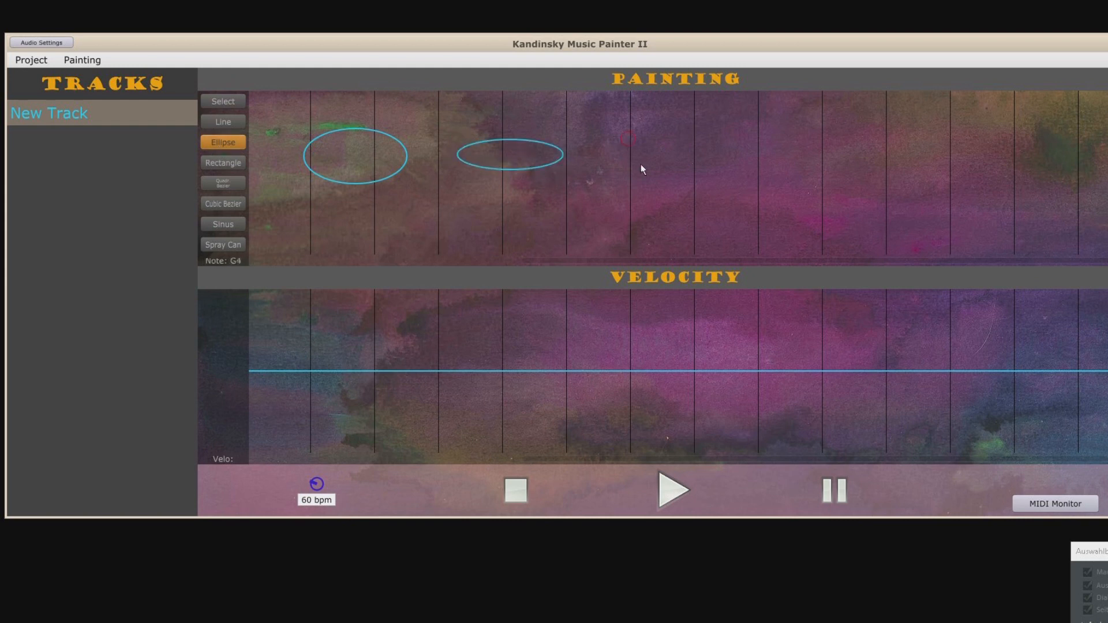
left_click_drag(628, 139, 726, 181)
left_click(218, 101)
left_click_drag(510, 159, 428, 158)
left_click_drag(642, 167, 485, 157)
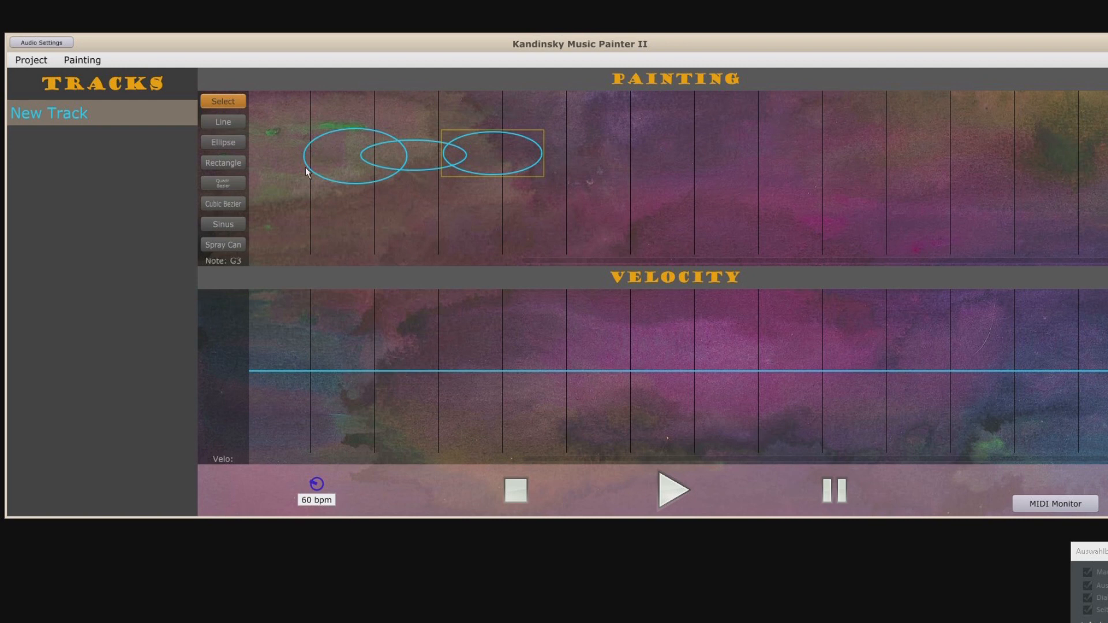
Move the middle ellipse to a higher pitch and the third ellipse to a lower one, and play the painting back until stopped
left_click_drag(411, 158, 465, 195)
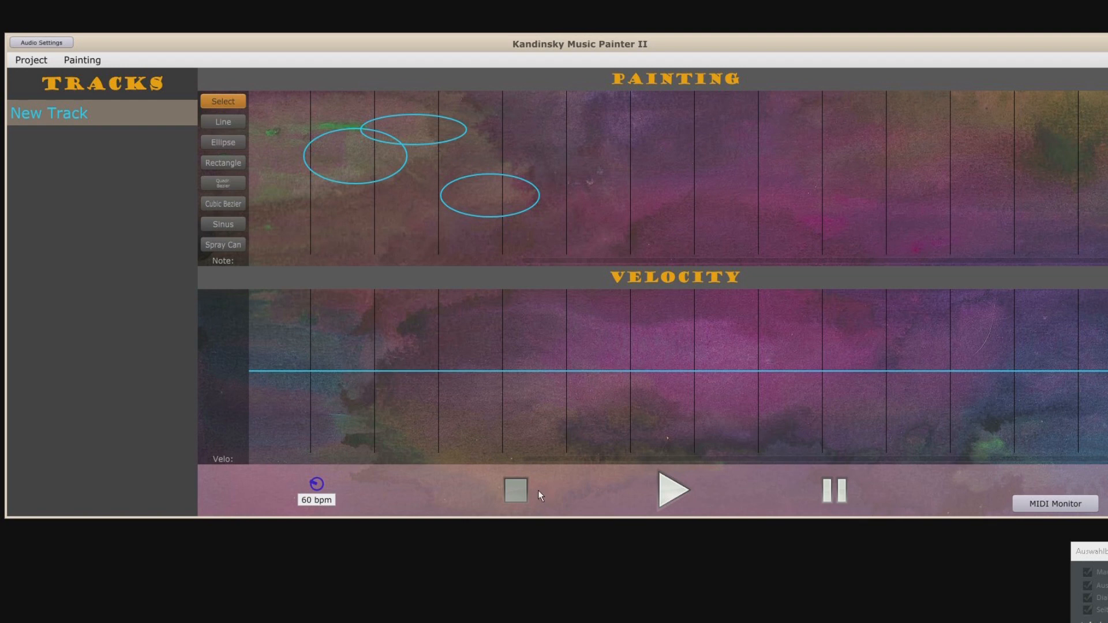
left_click(679, 489)
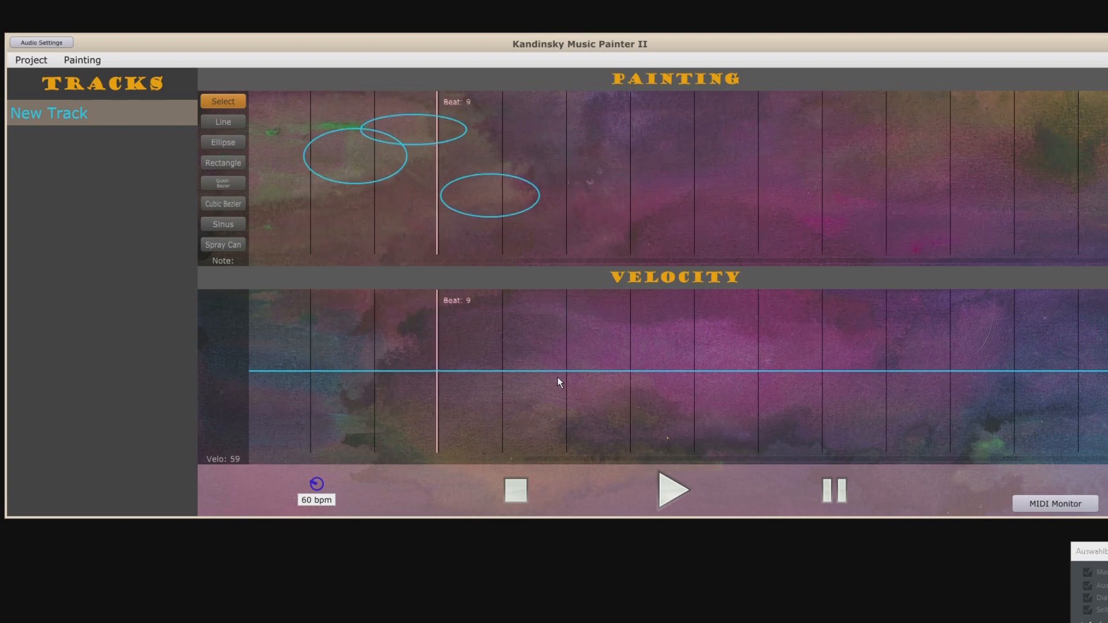
left_click(521, 497)
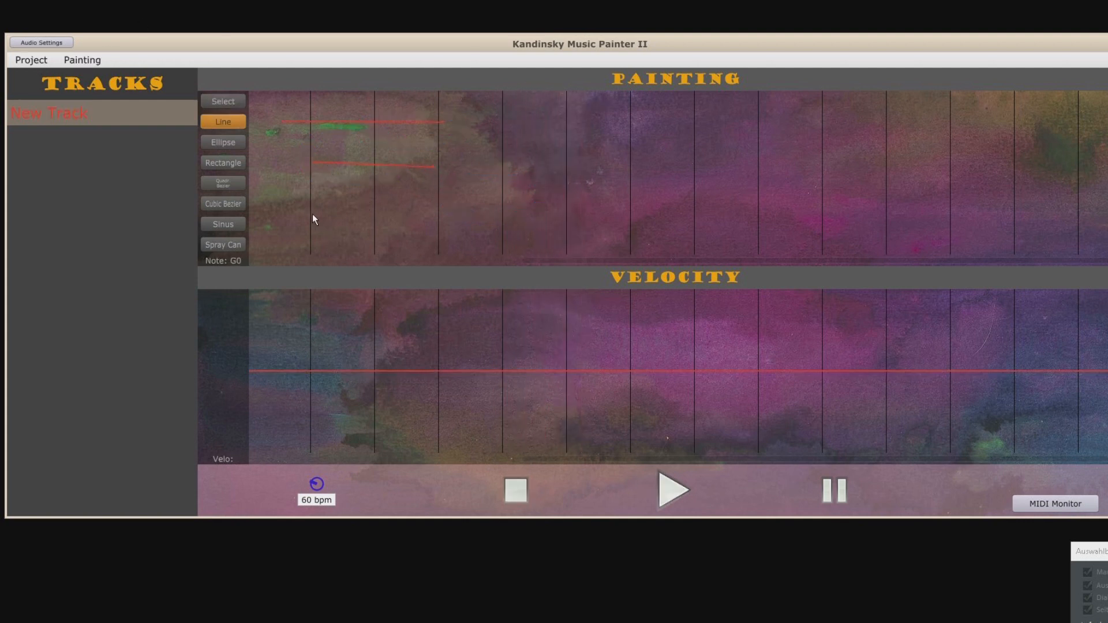
Add two horizontal lines, one low and one between the two existing lines, each two grid divisions long, and play the chord back until stopped
left_click(439, 213)
left_click(437, 139)
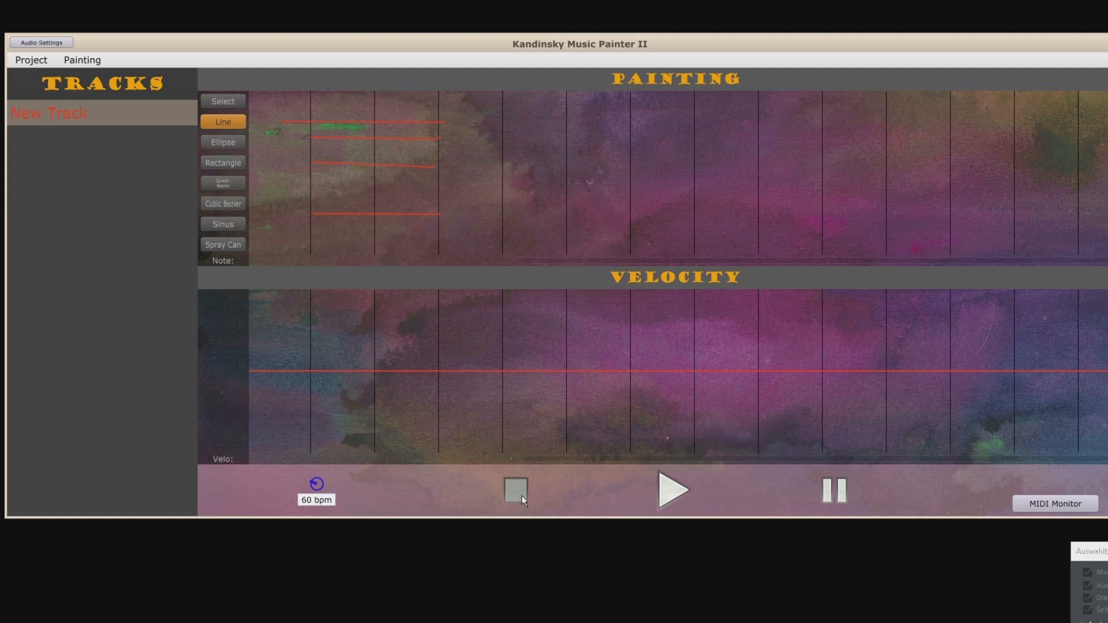
left_click(683, 488)
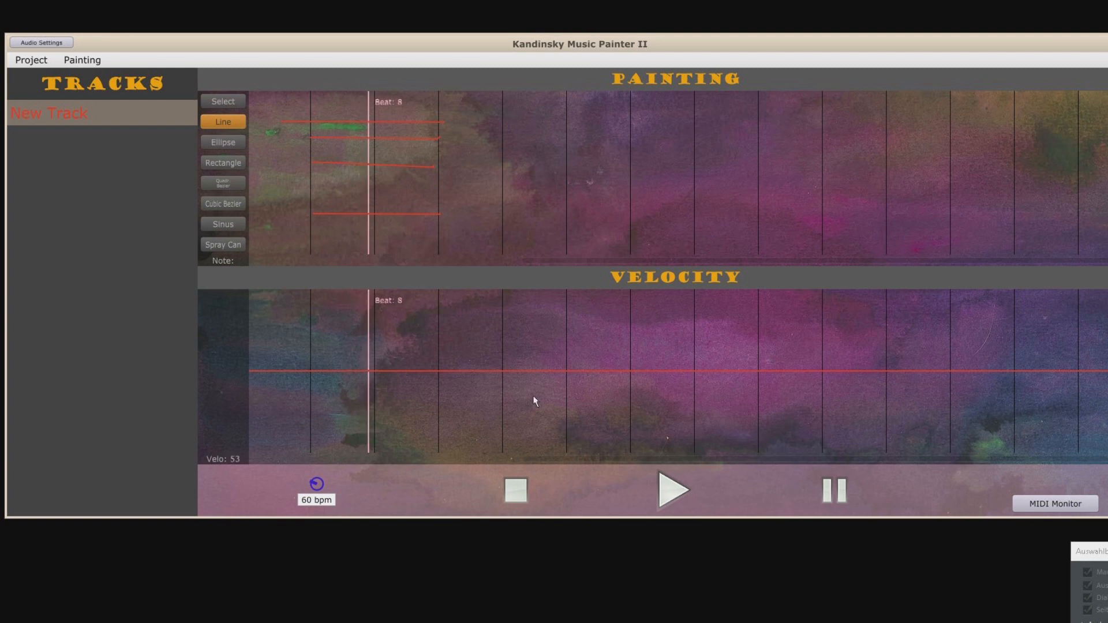
left_click(514, 495)
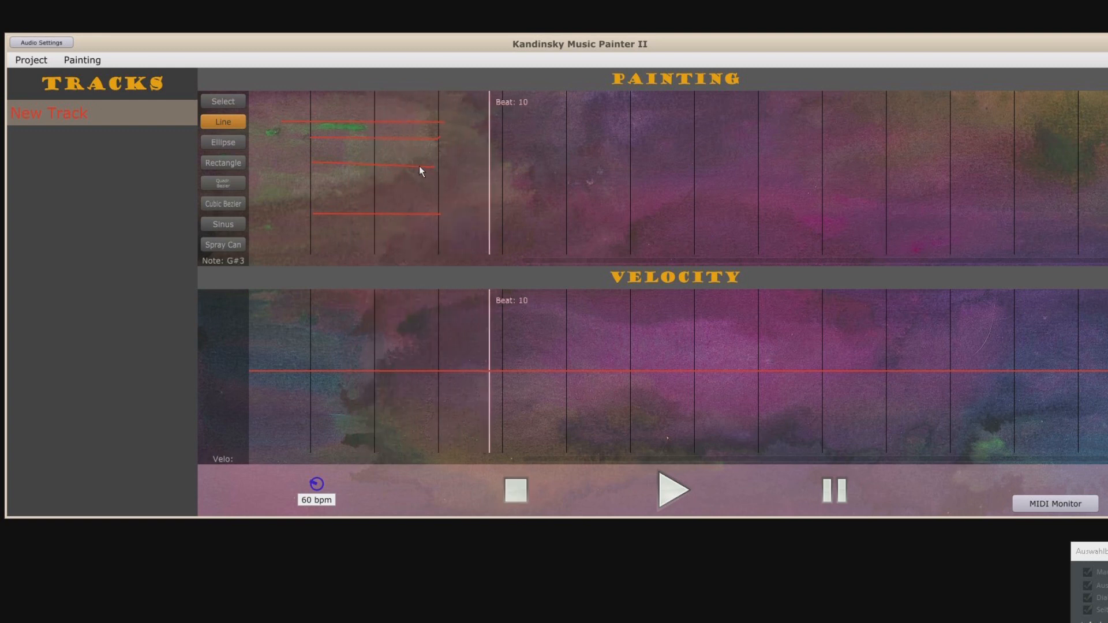
Start a new empty project and add a track to it
left_click(223, 102)
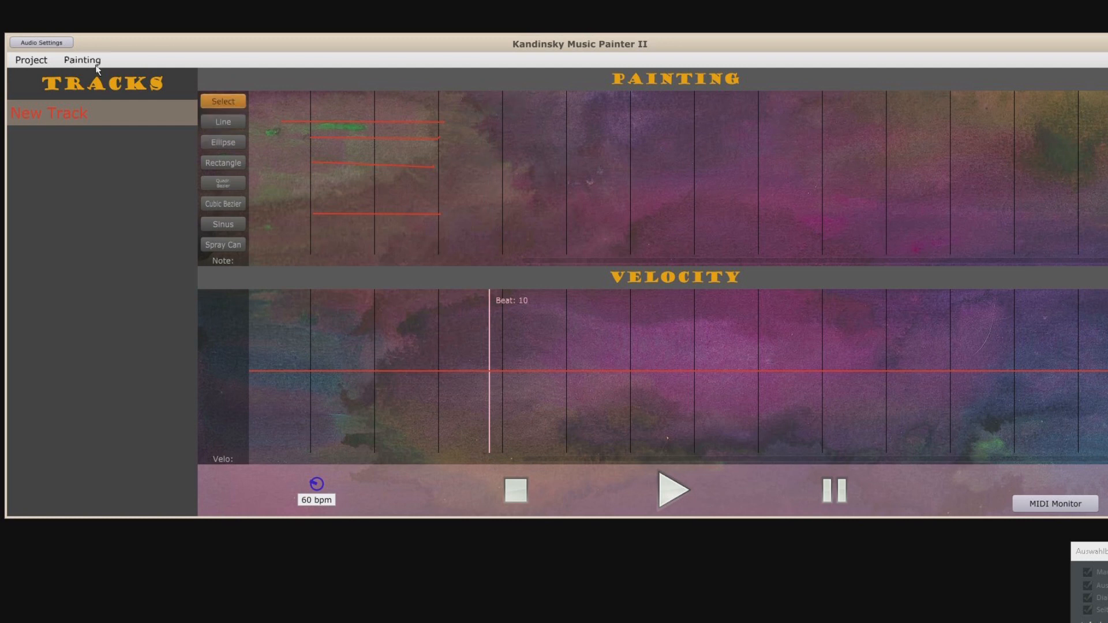
left_click(42, 61)
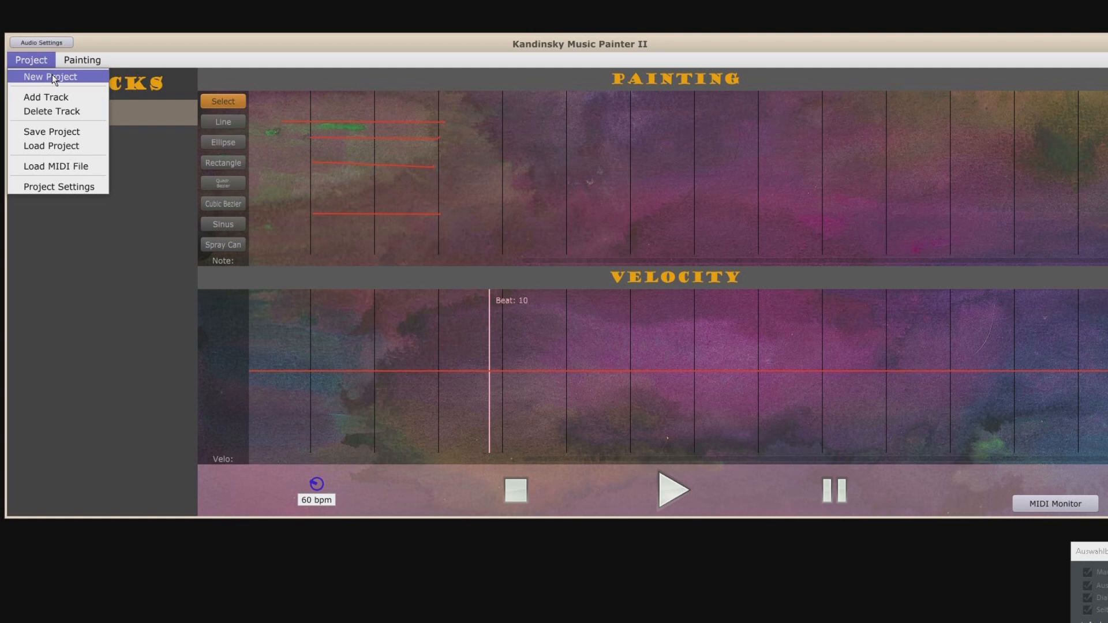
left_click(54, 78)
left_click(554, 305)
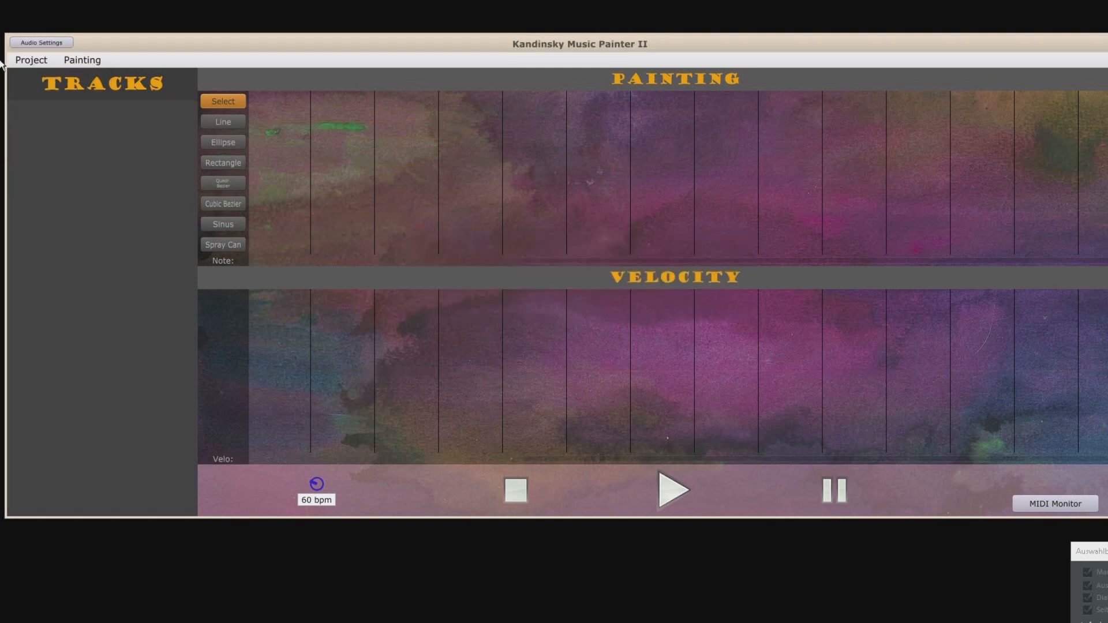
left_click(43, 61)
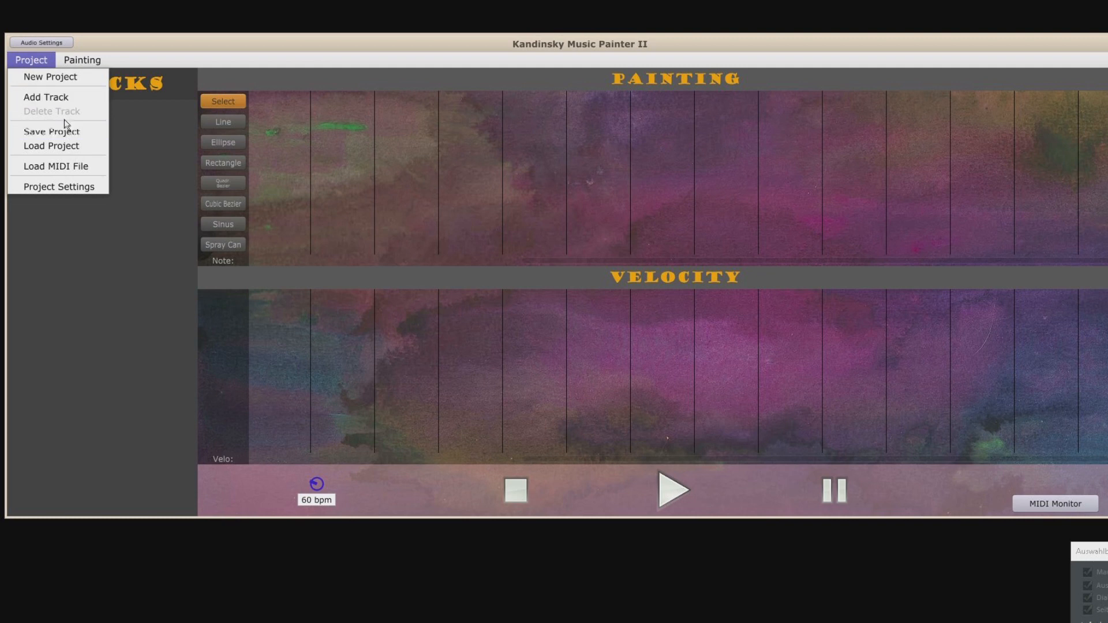
left_click(70, 97)
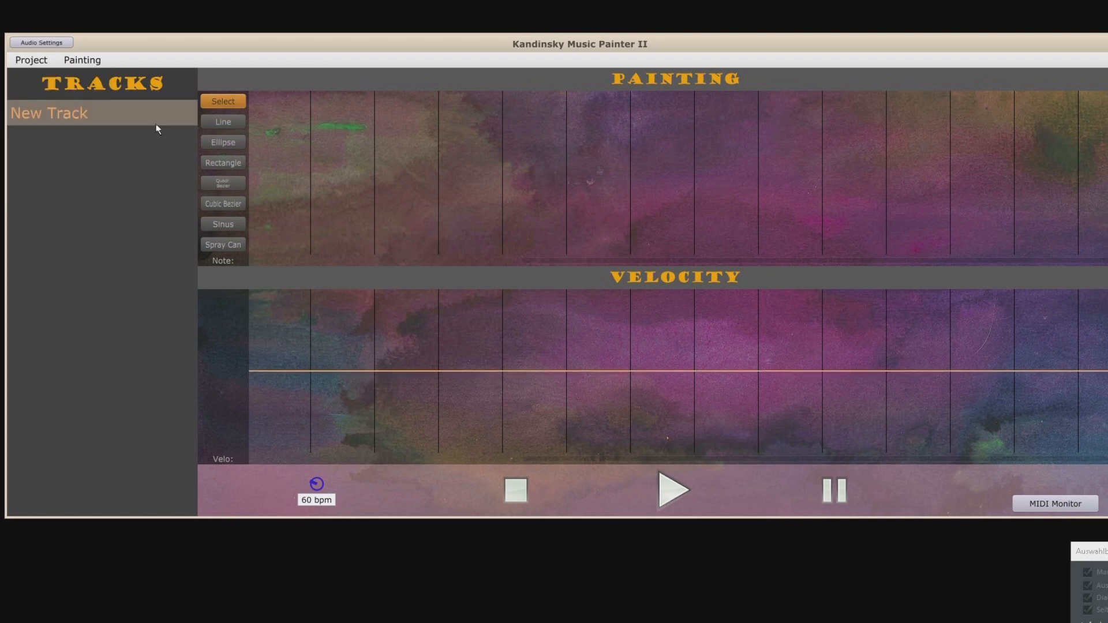
Spray five separate clusters of Spray Can notes at varying pitches across the first half of the painting, and play them back until stopped
left_click(230, 242)
mouse_move(282, 146)
left_mouse_down()
mouse_move(302, 153)
mouse_move(317, 141)
left_mouse_up()
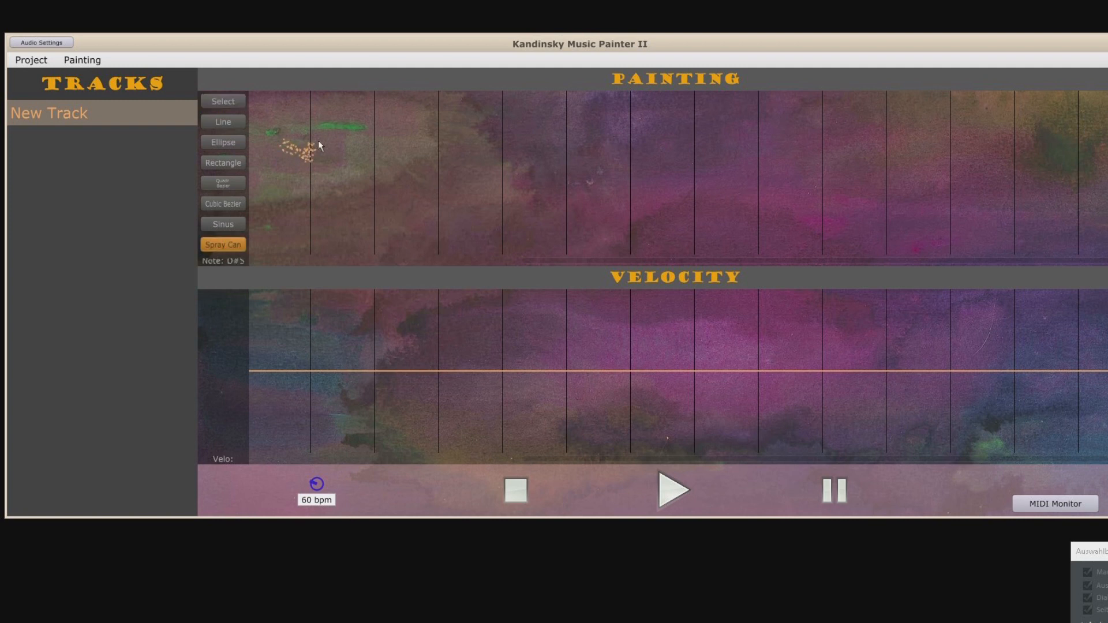
left_click_drag(372, 112, 405, 111)
mouse_move(495, 143)
left_mouse_down()
mouse_move(500, 176)
mouse_move(534, 148)
left_mouse_up()
left_click_drag(609, 118, 649, 144)
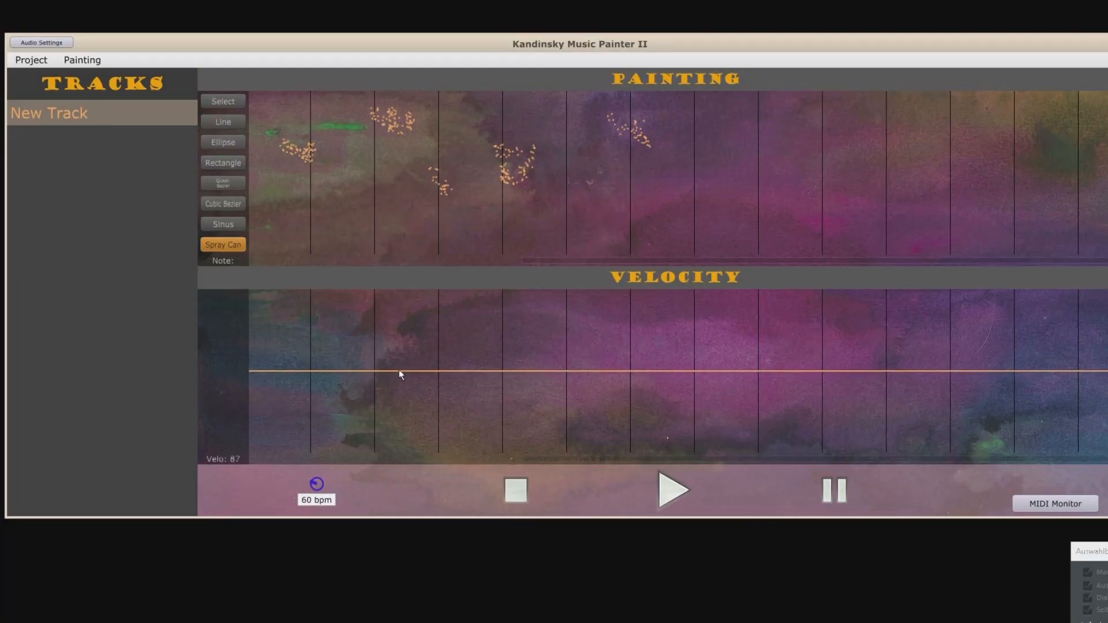
left_click(673, 492)
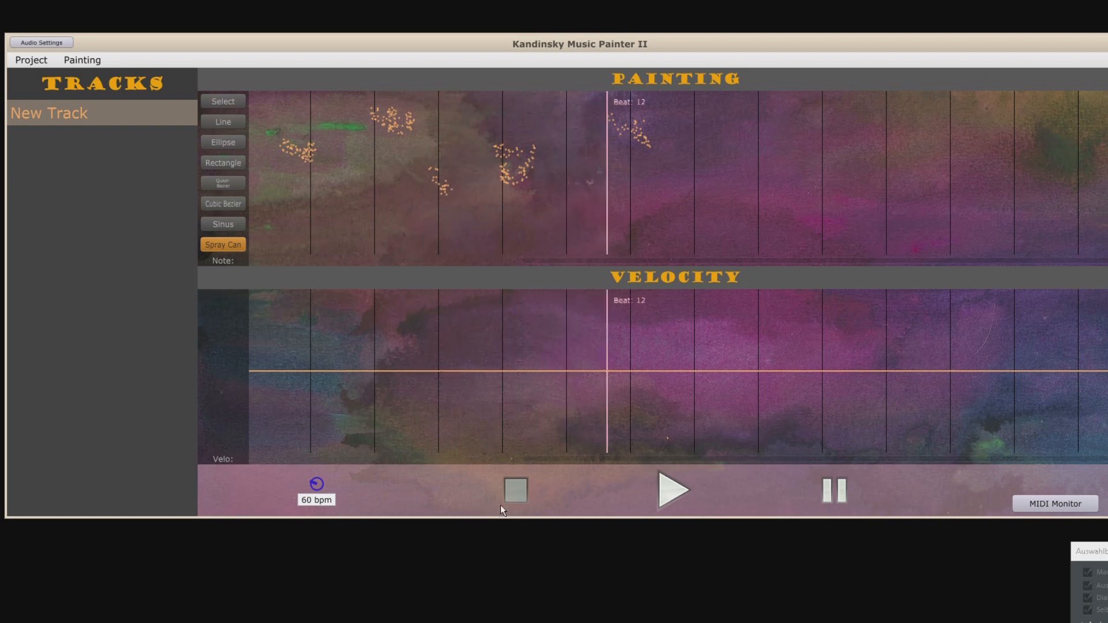
left_click(517, 493)
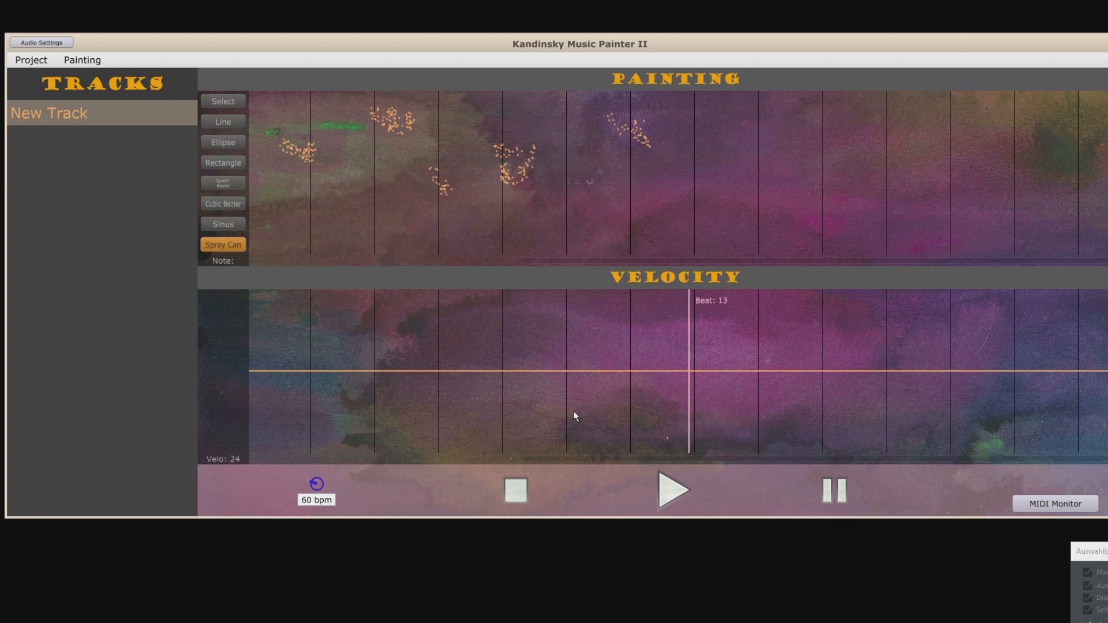
View the MIDI Monitor, close it again, and shift the application window slightly
left_click(1058, 505)
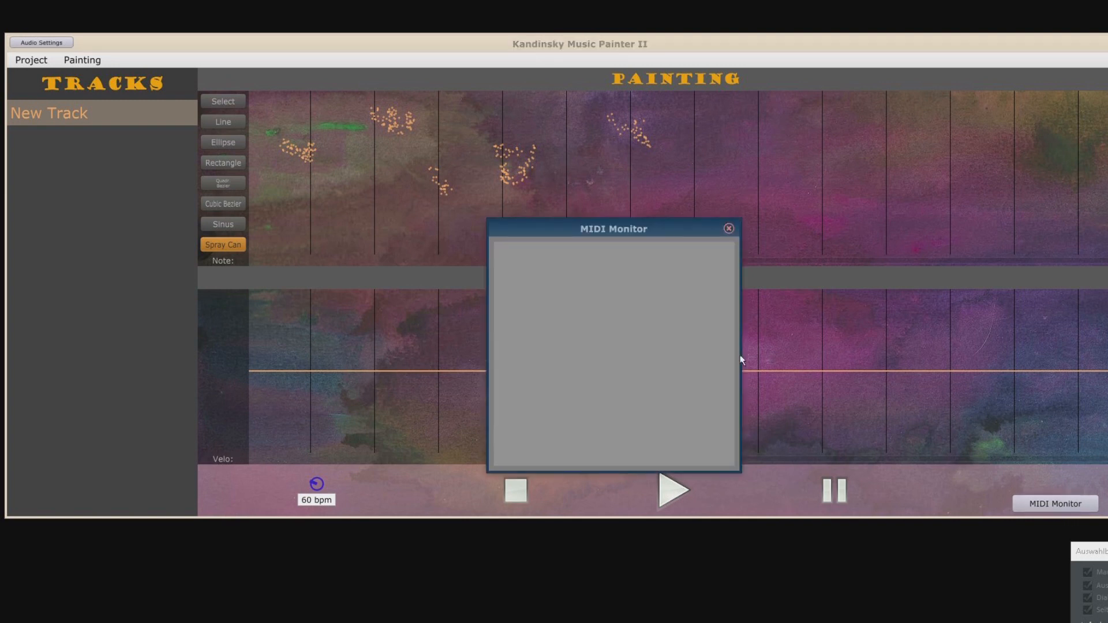
left_click(729, 229)
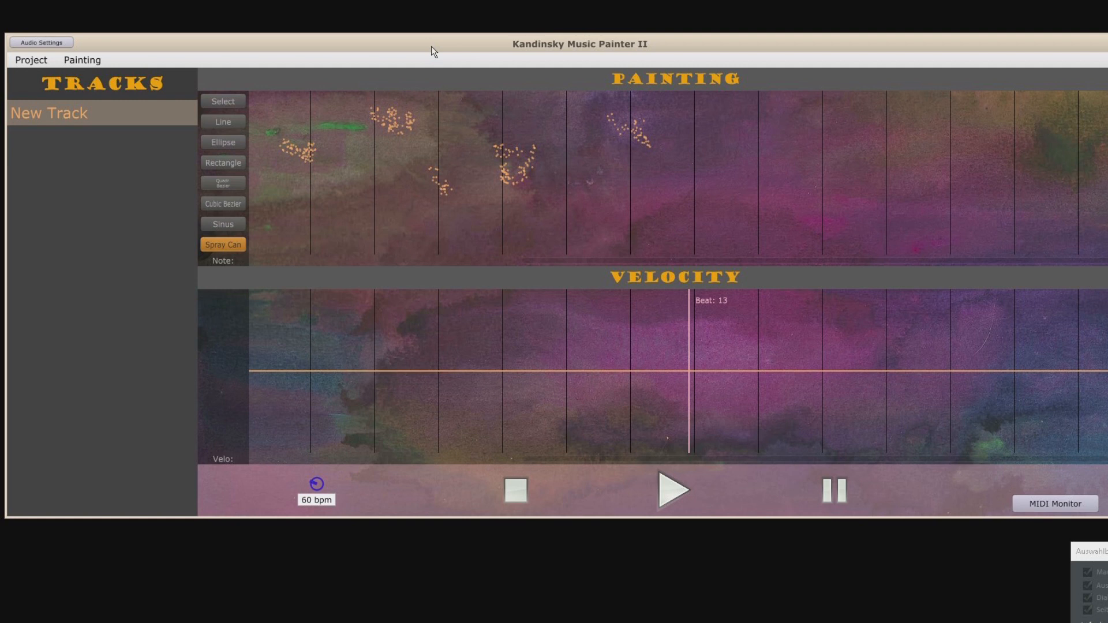
left_click_drag(433, 52, 451, 47)
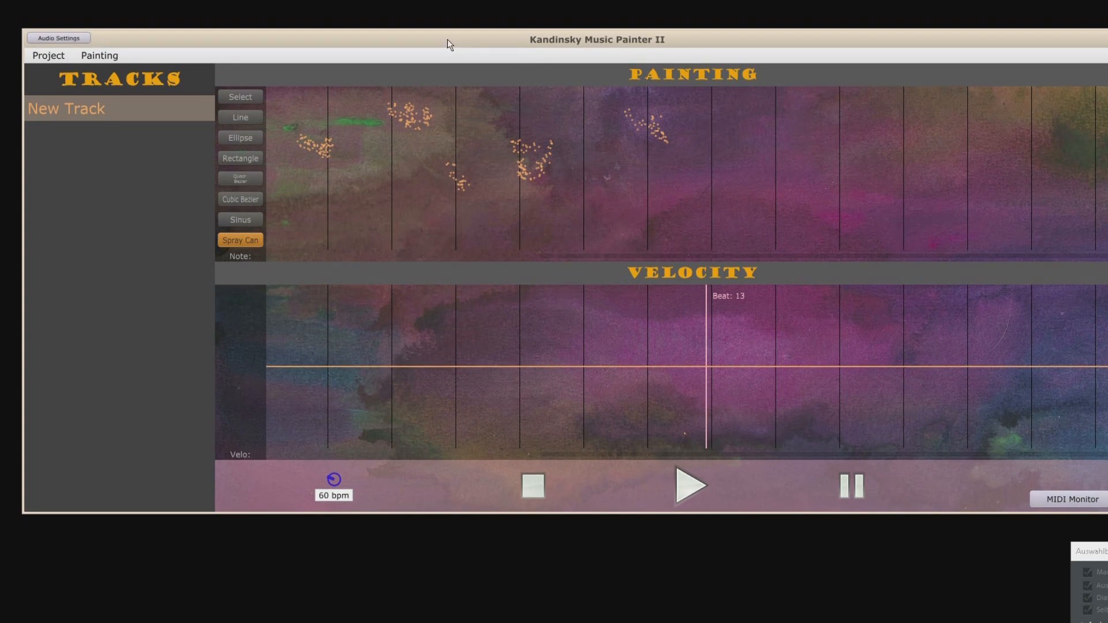